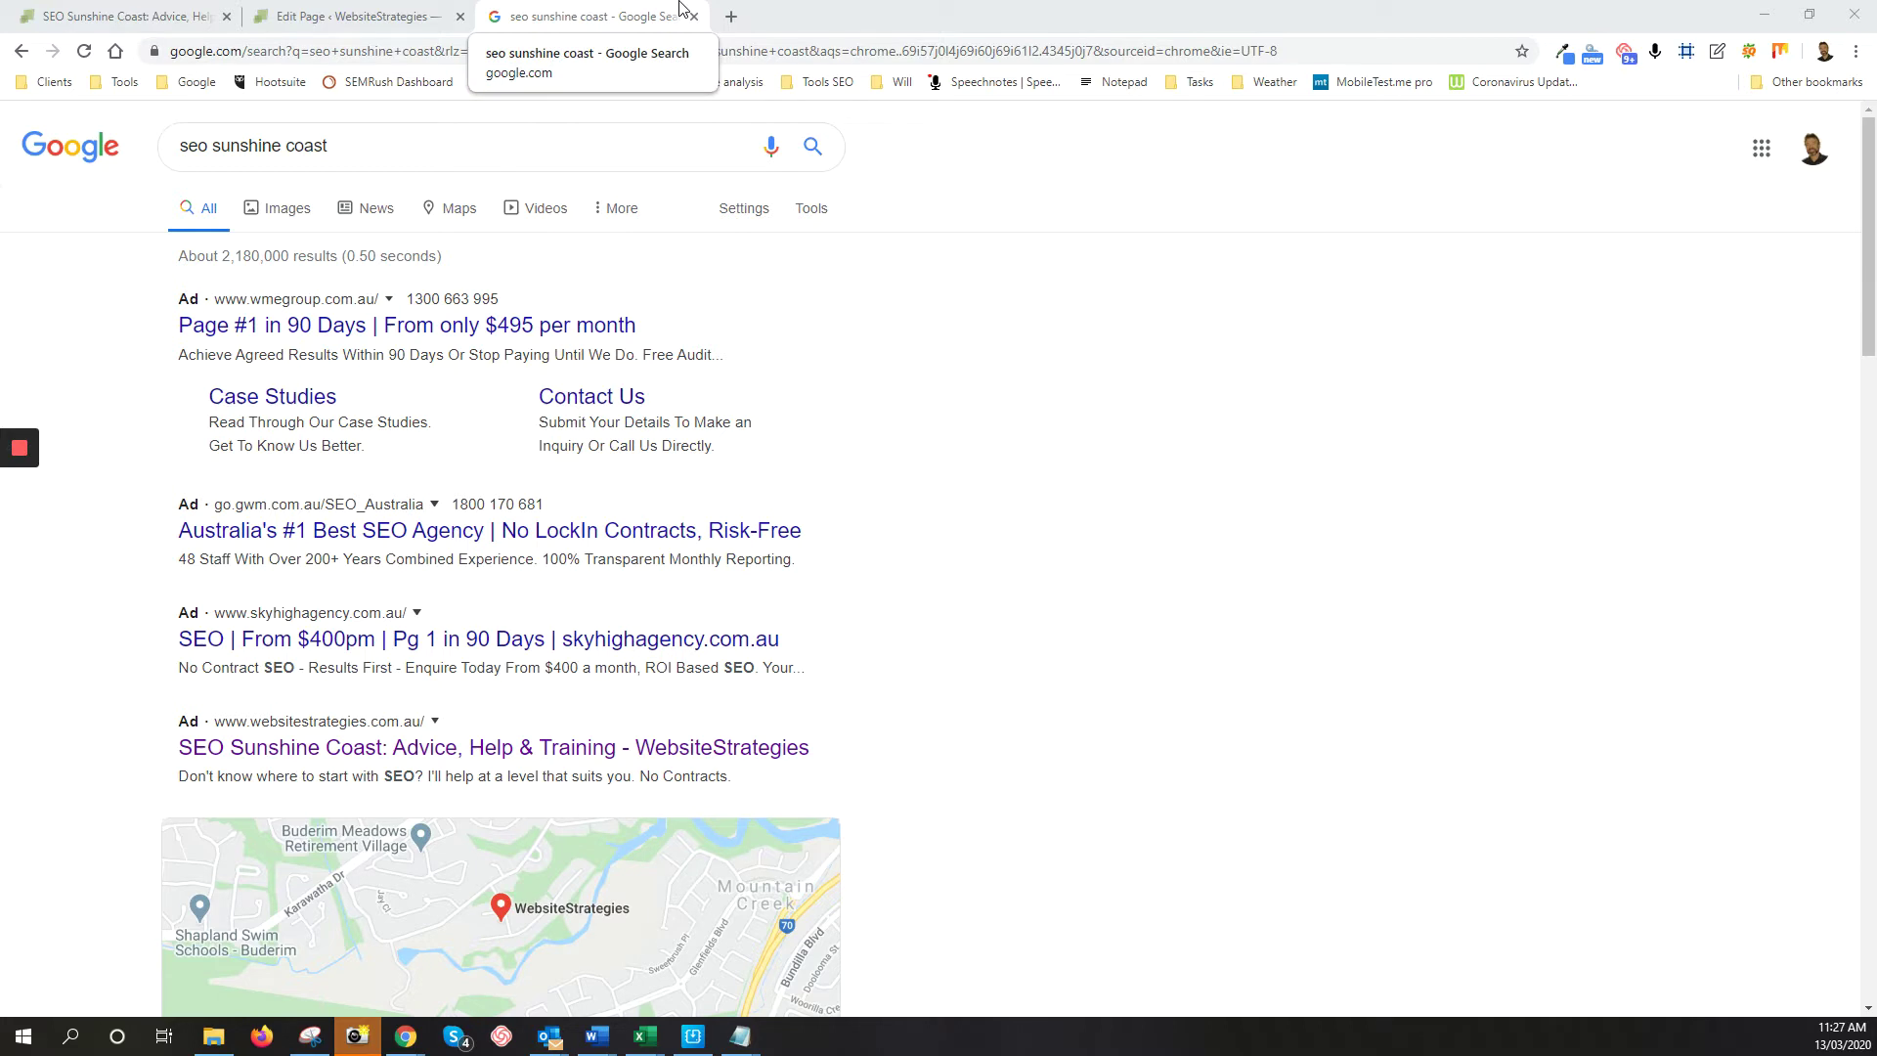
Find the organic websitestrategies.com.au listing in the "seo sunshine coast" Google results and highlight its description text
{"action": "key", "text": "ctrl+1"}
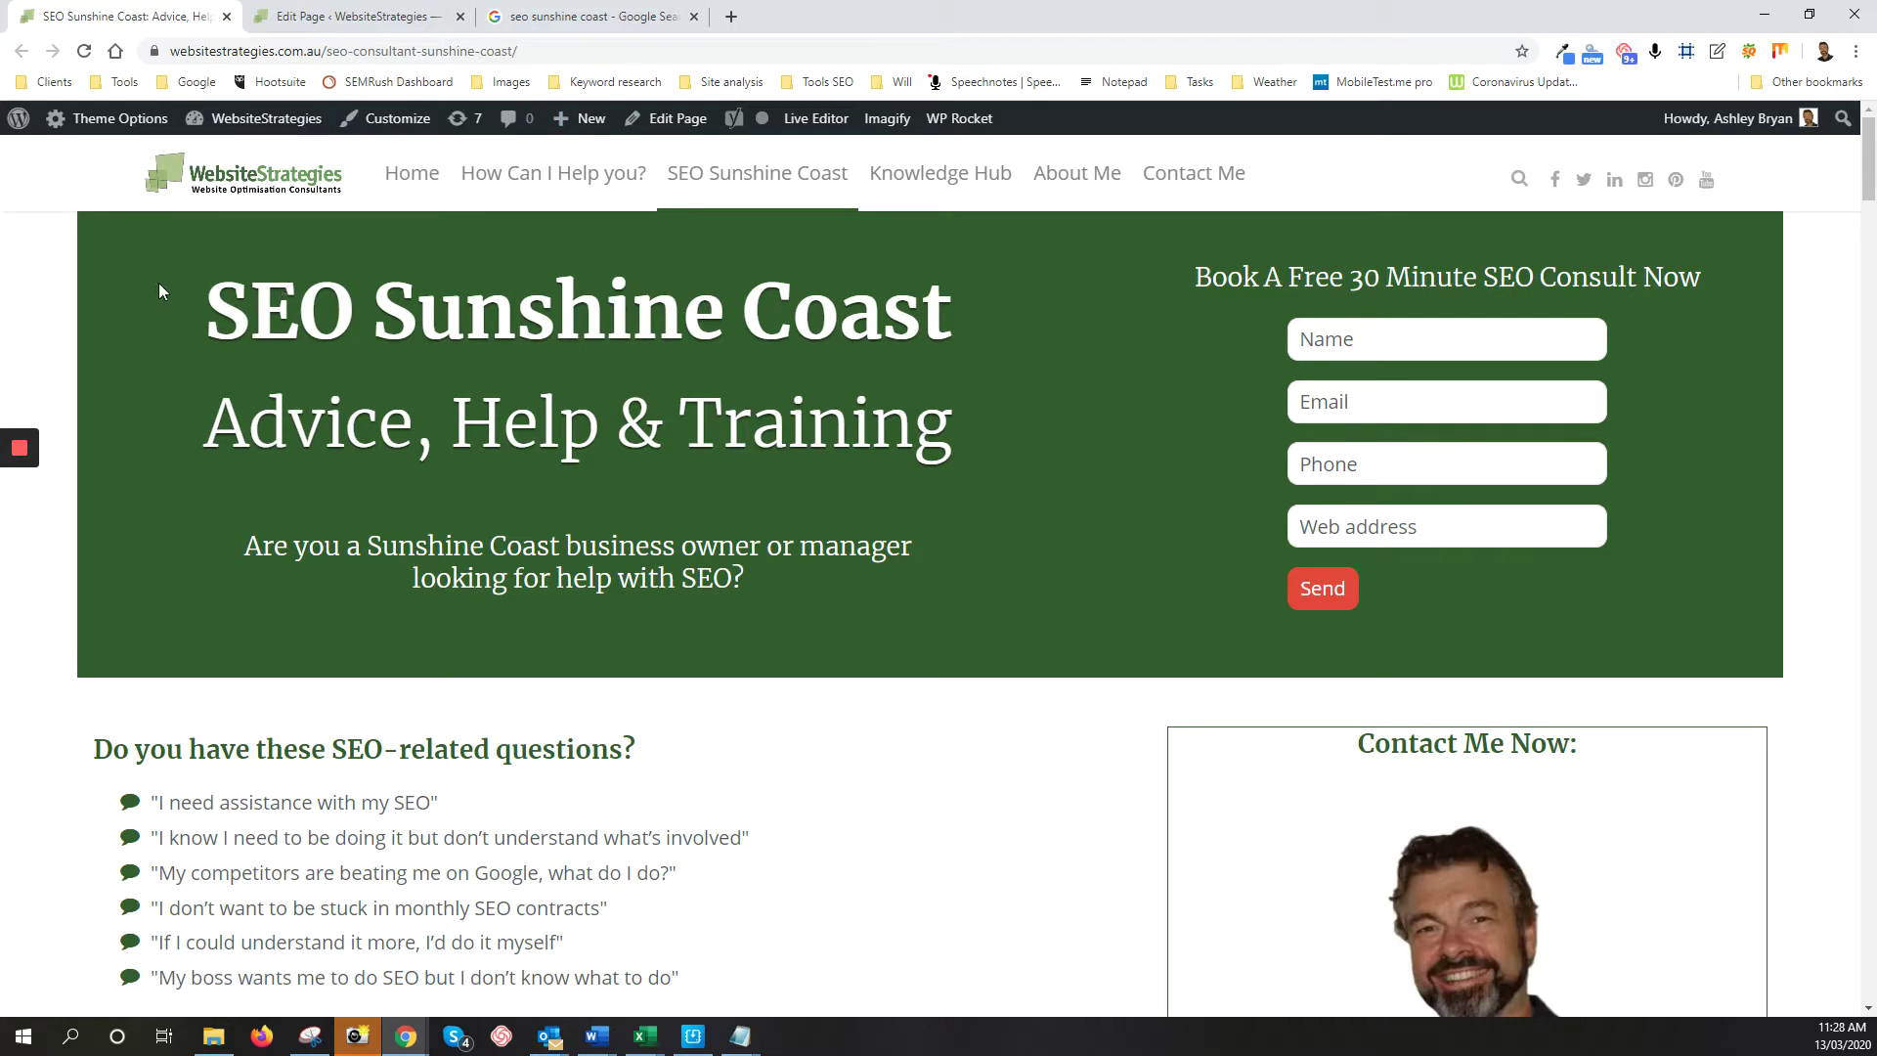
{"action": "left_click", "coordinate": [584, 19]}
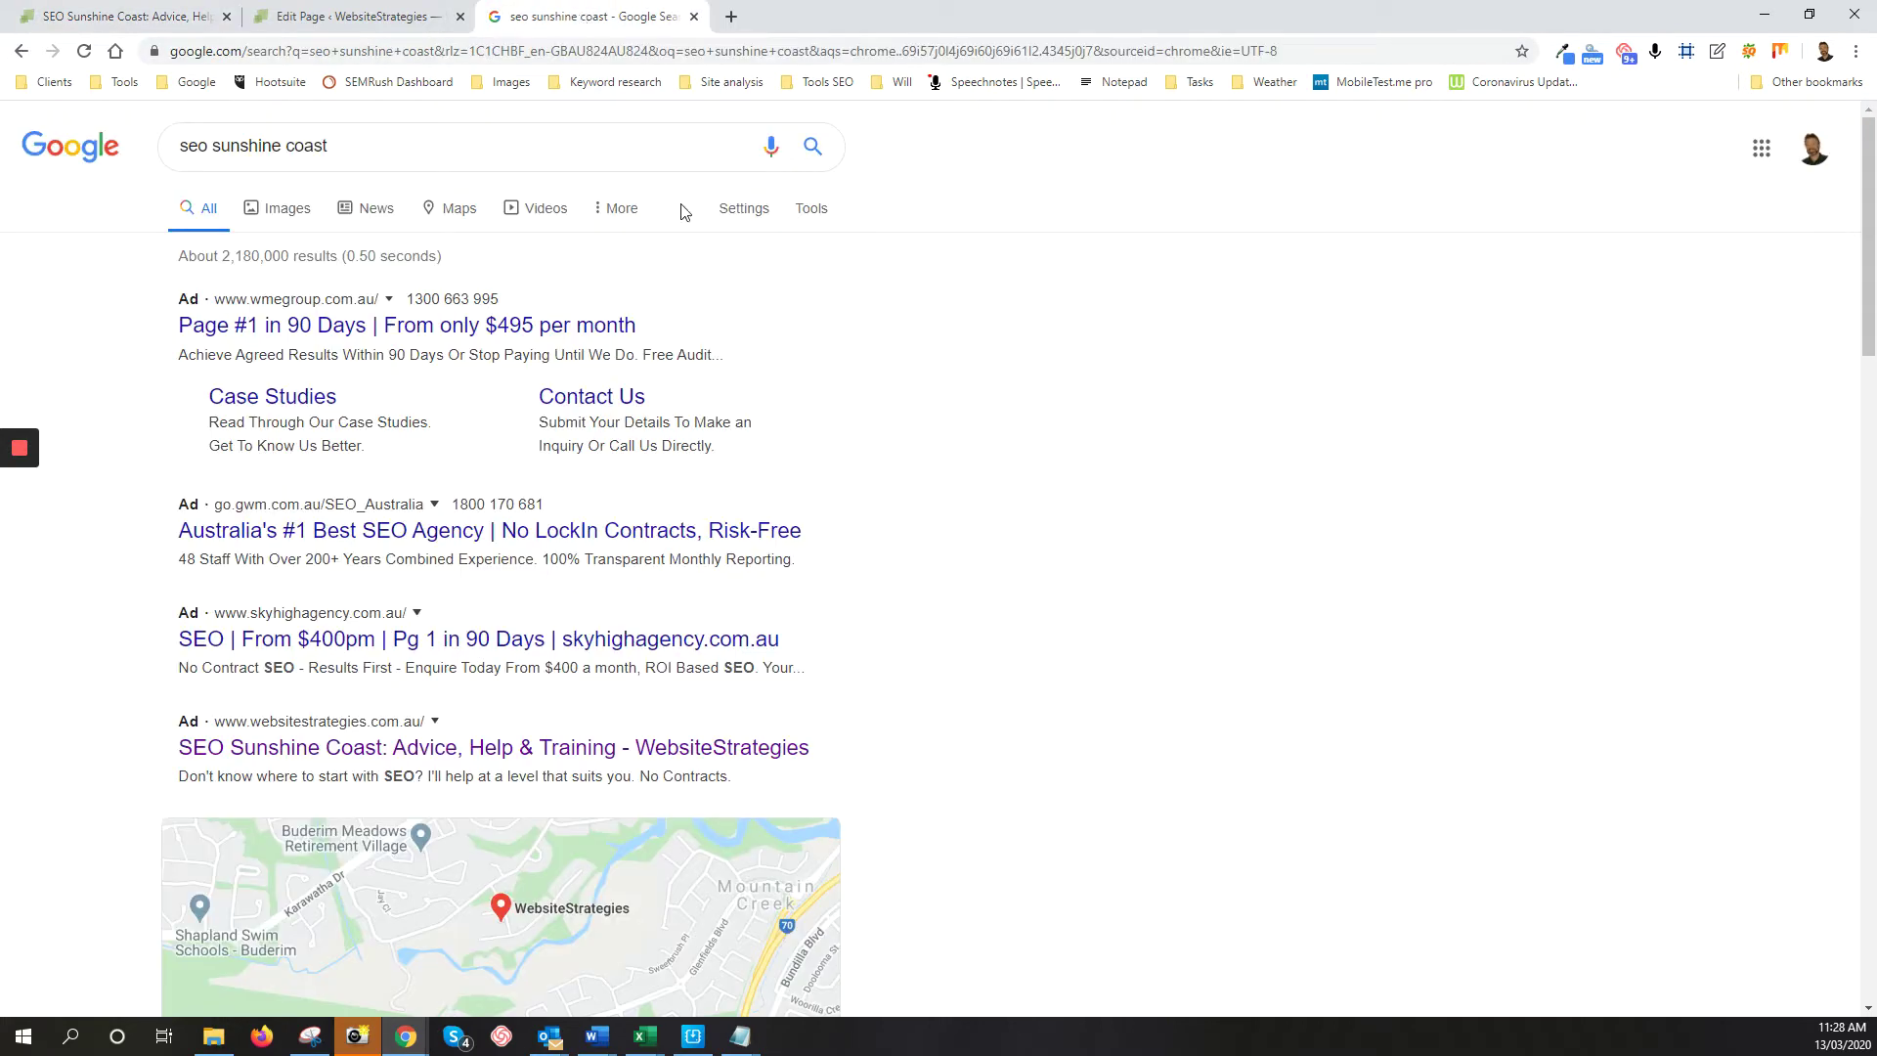
{"action": "scroll", "coordinate": [1080, 470], "scroll_direction": "down", "scroll_amount": 12}
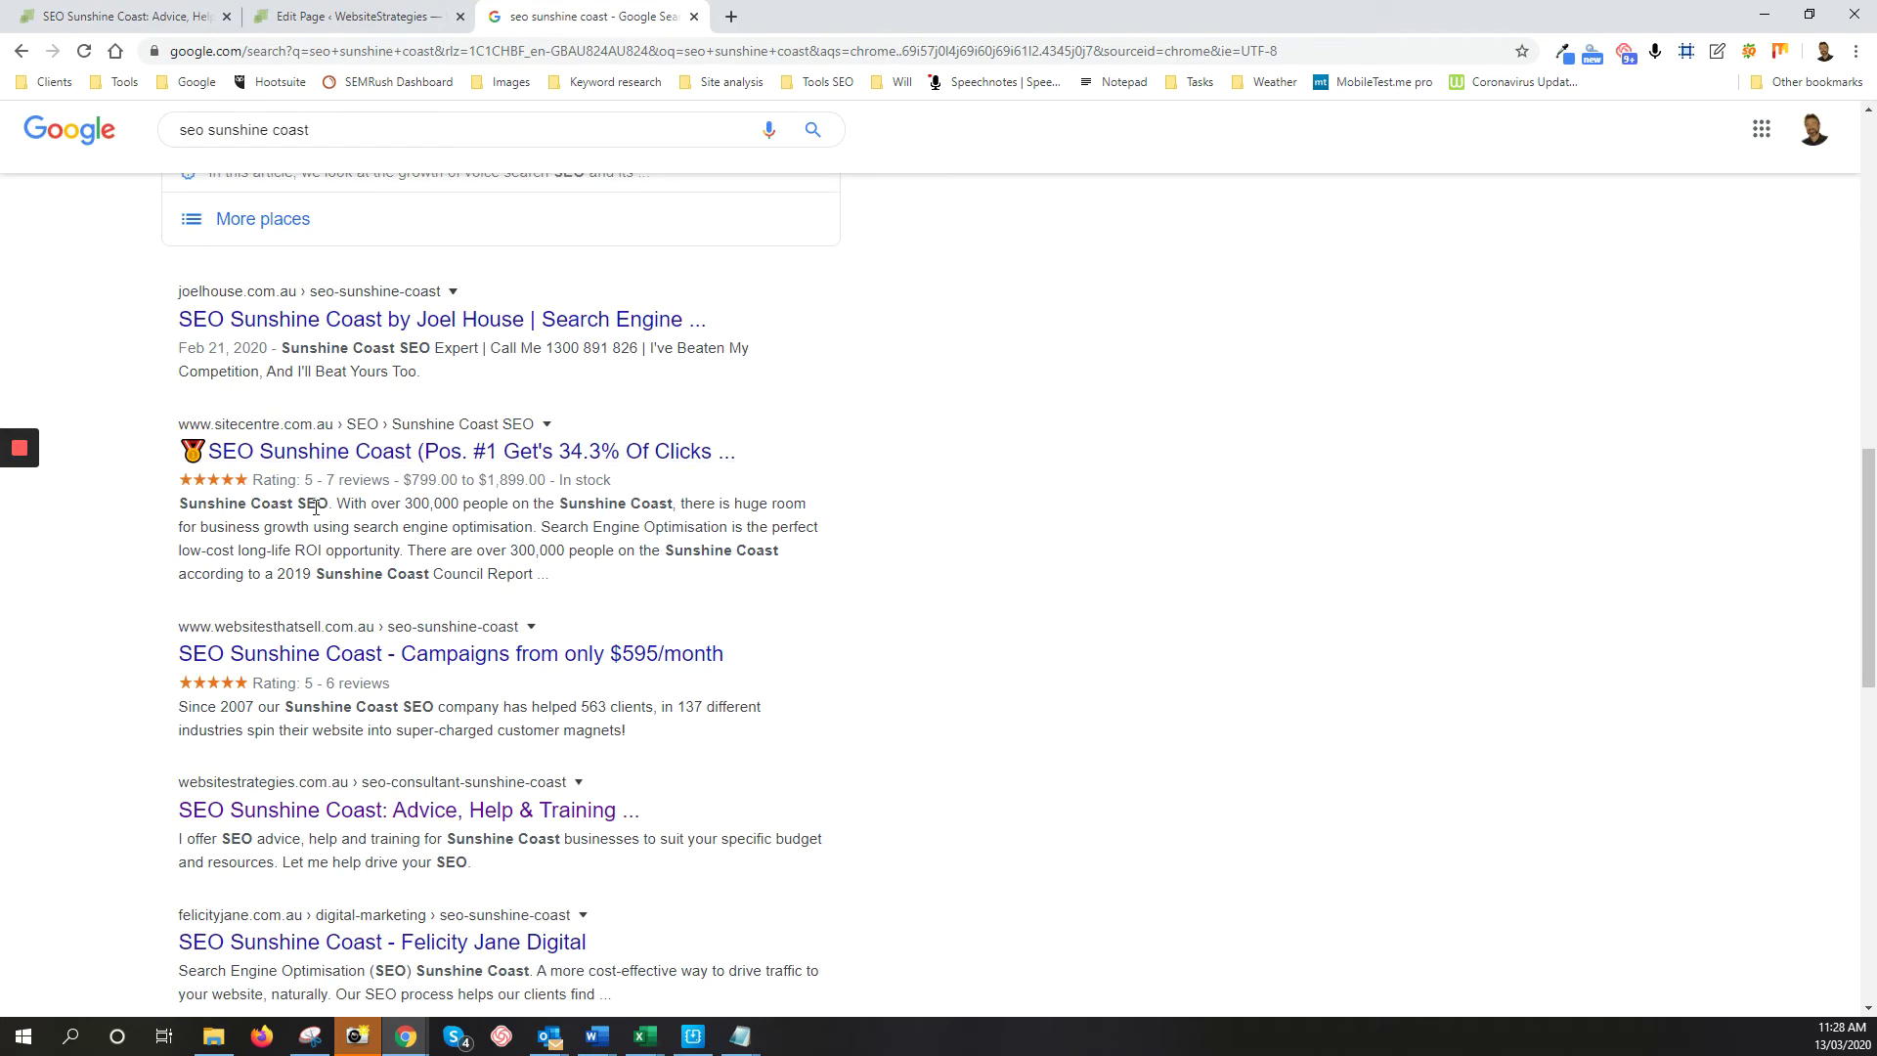
{"action": "scroll", "coordinate": [318, 545], "scroll_direction": "down", "scroll_amount": 2}
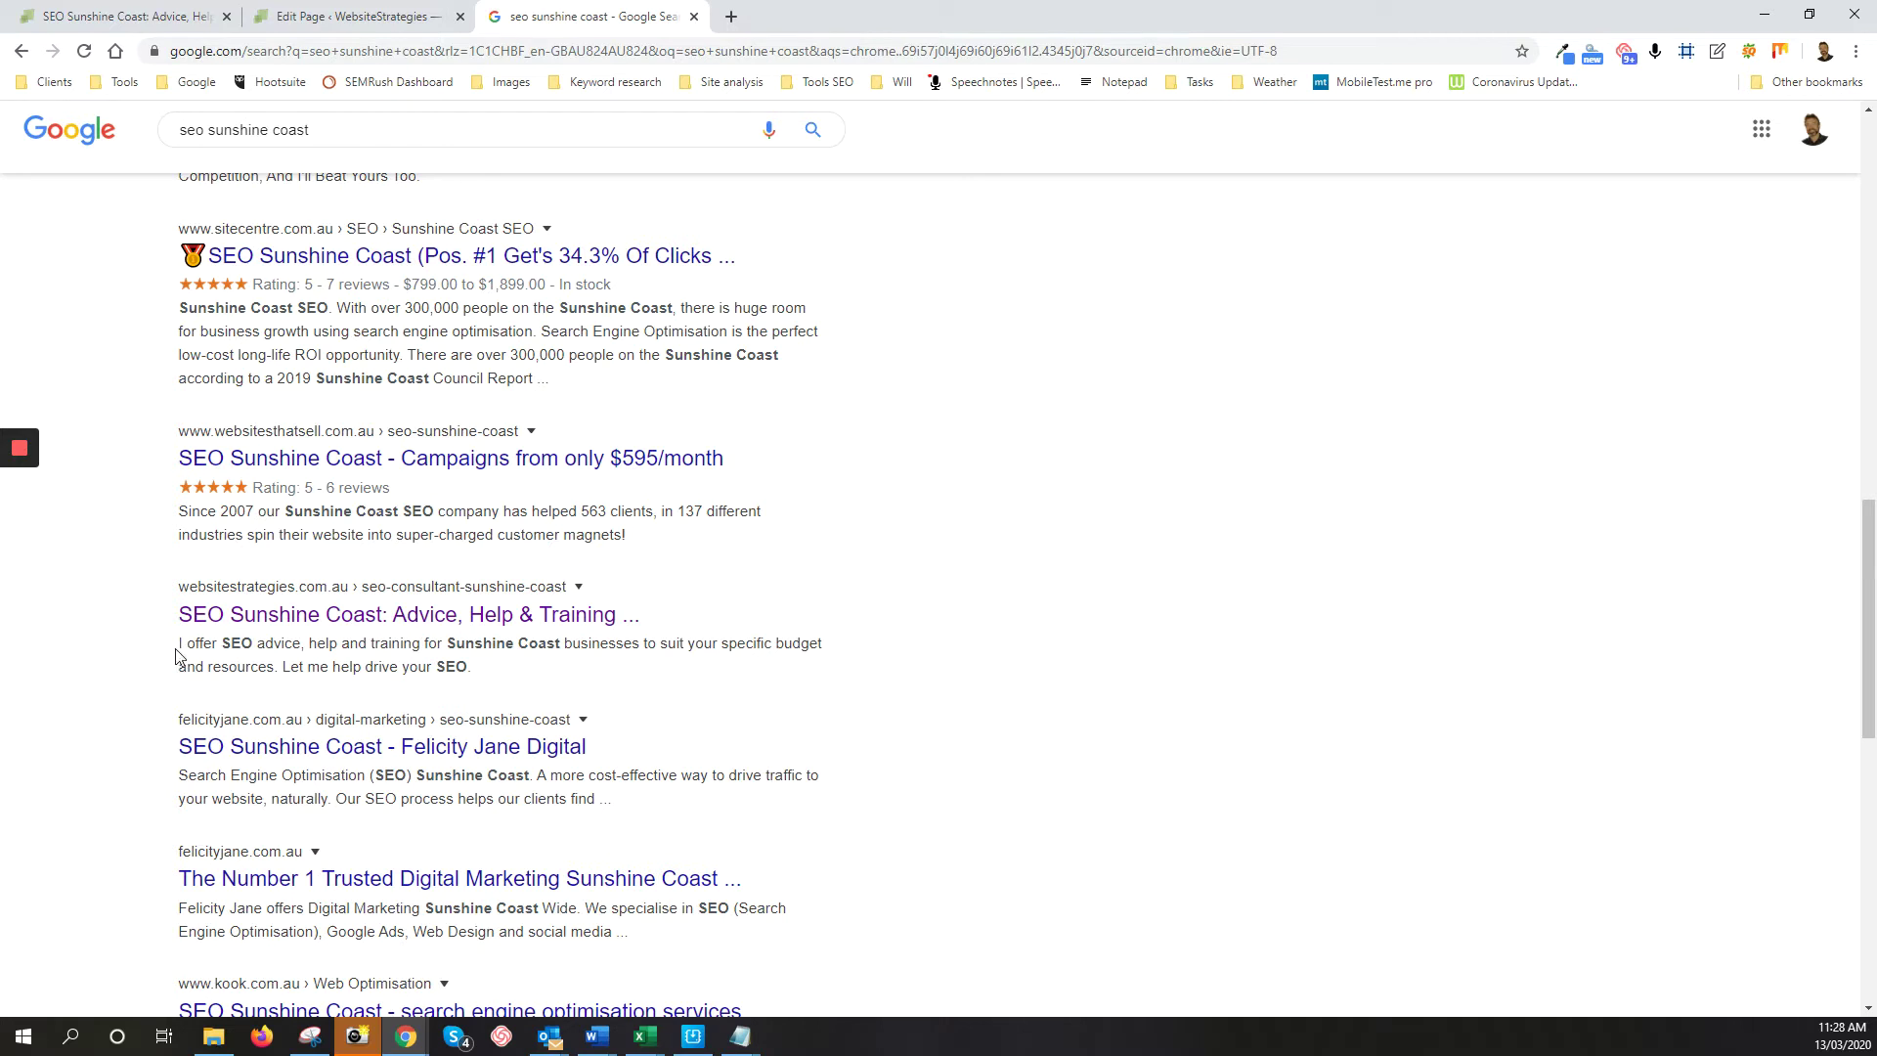
{"action": "triple_click", "coordinate": [295, 651]}
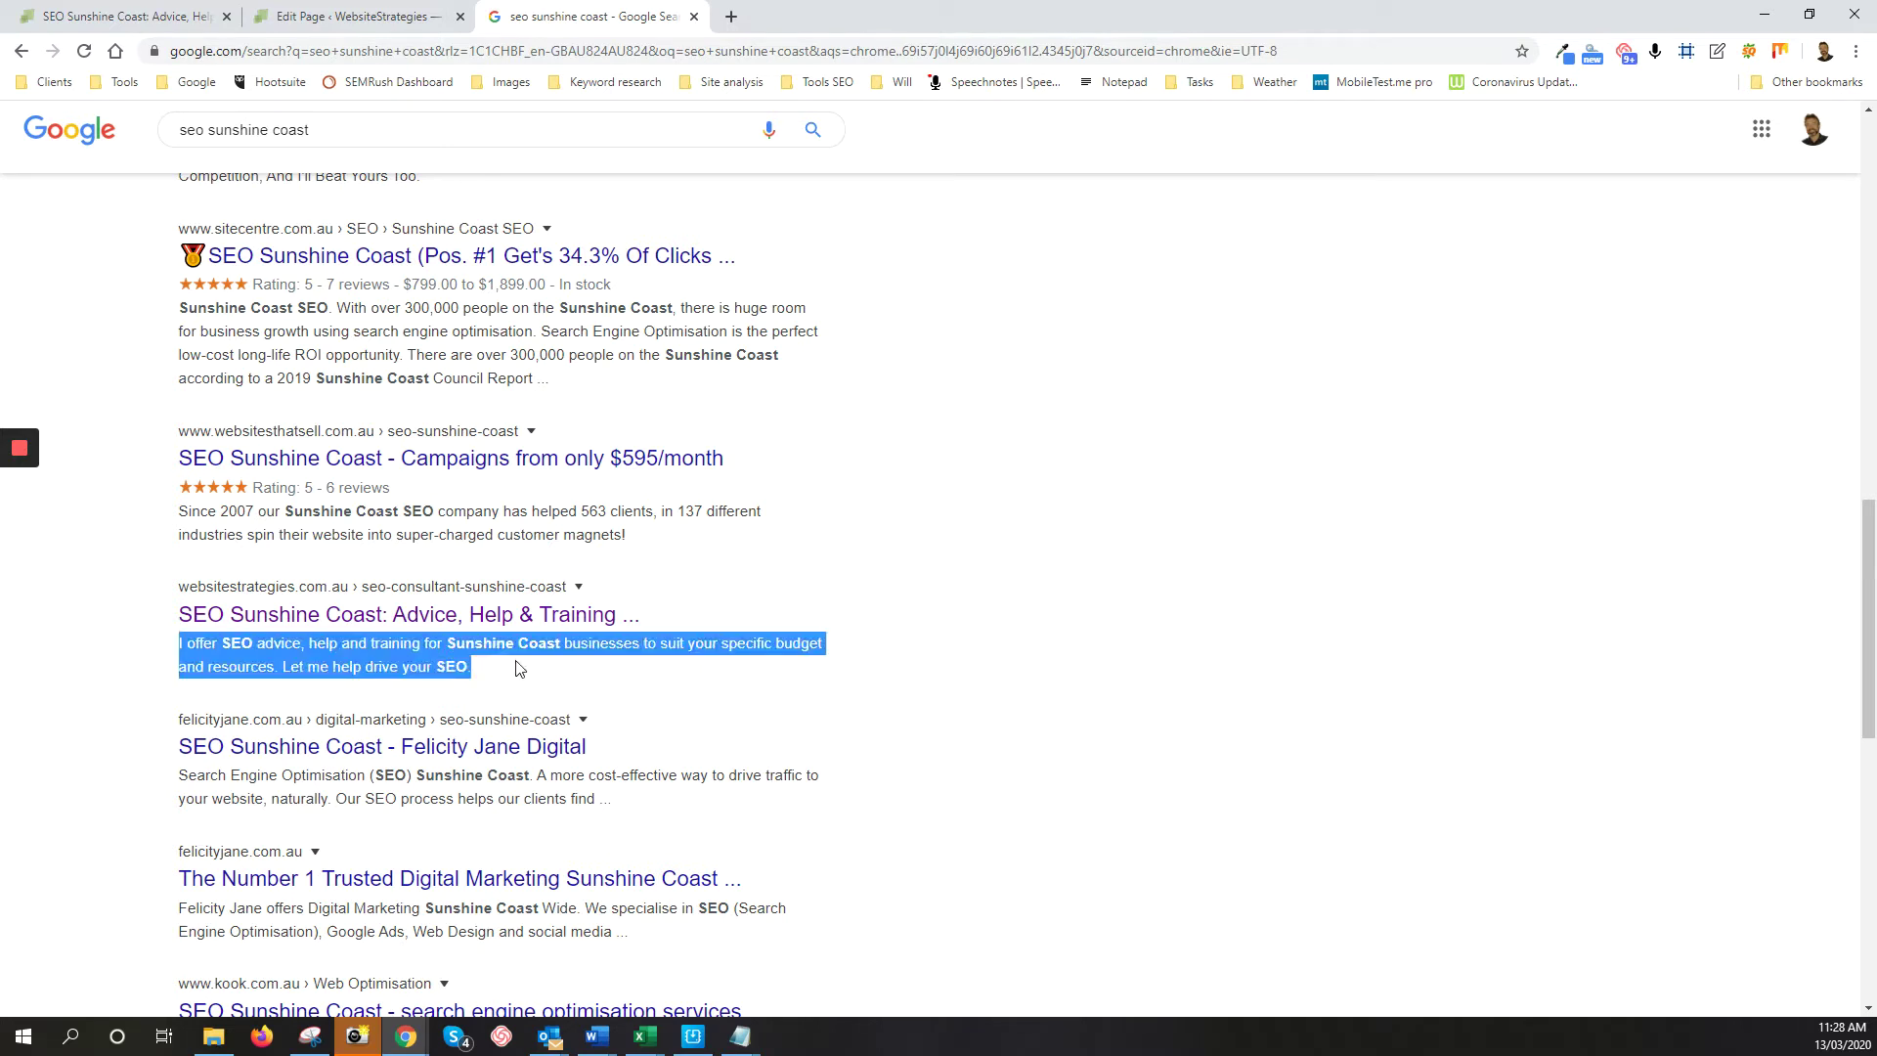
{"action": "left_click", "coordinate": [519, 670]}
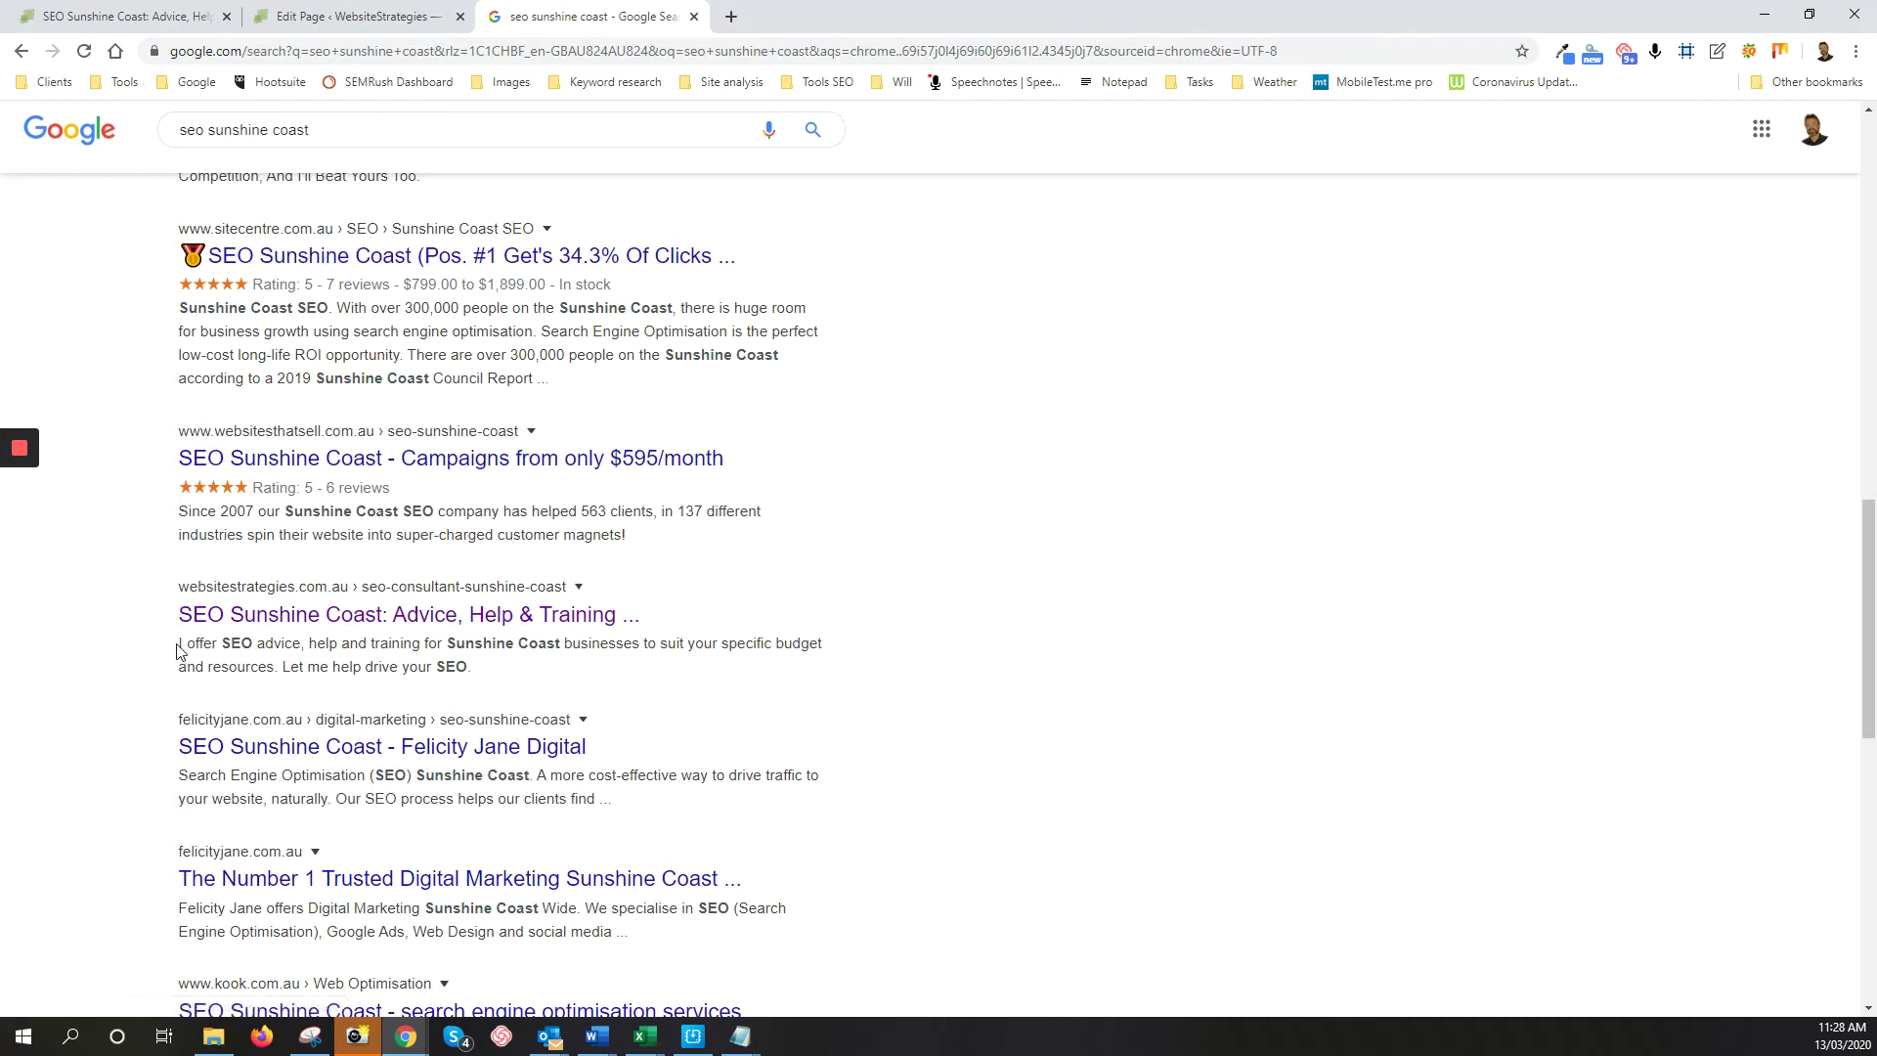
{"action": "left_click_drag", "start_coordinate": [181, 641], "coordinate": [484, 672]}
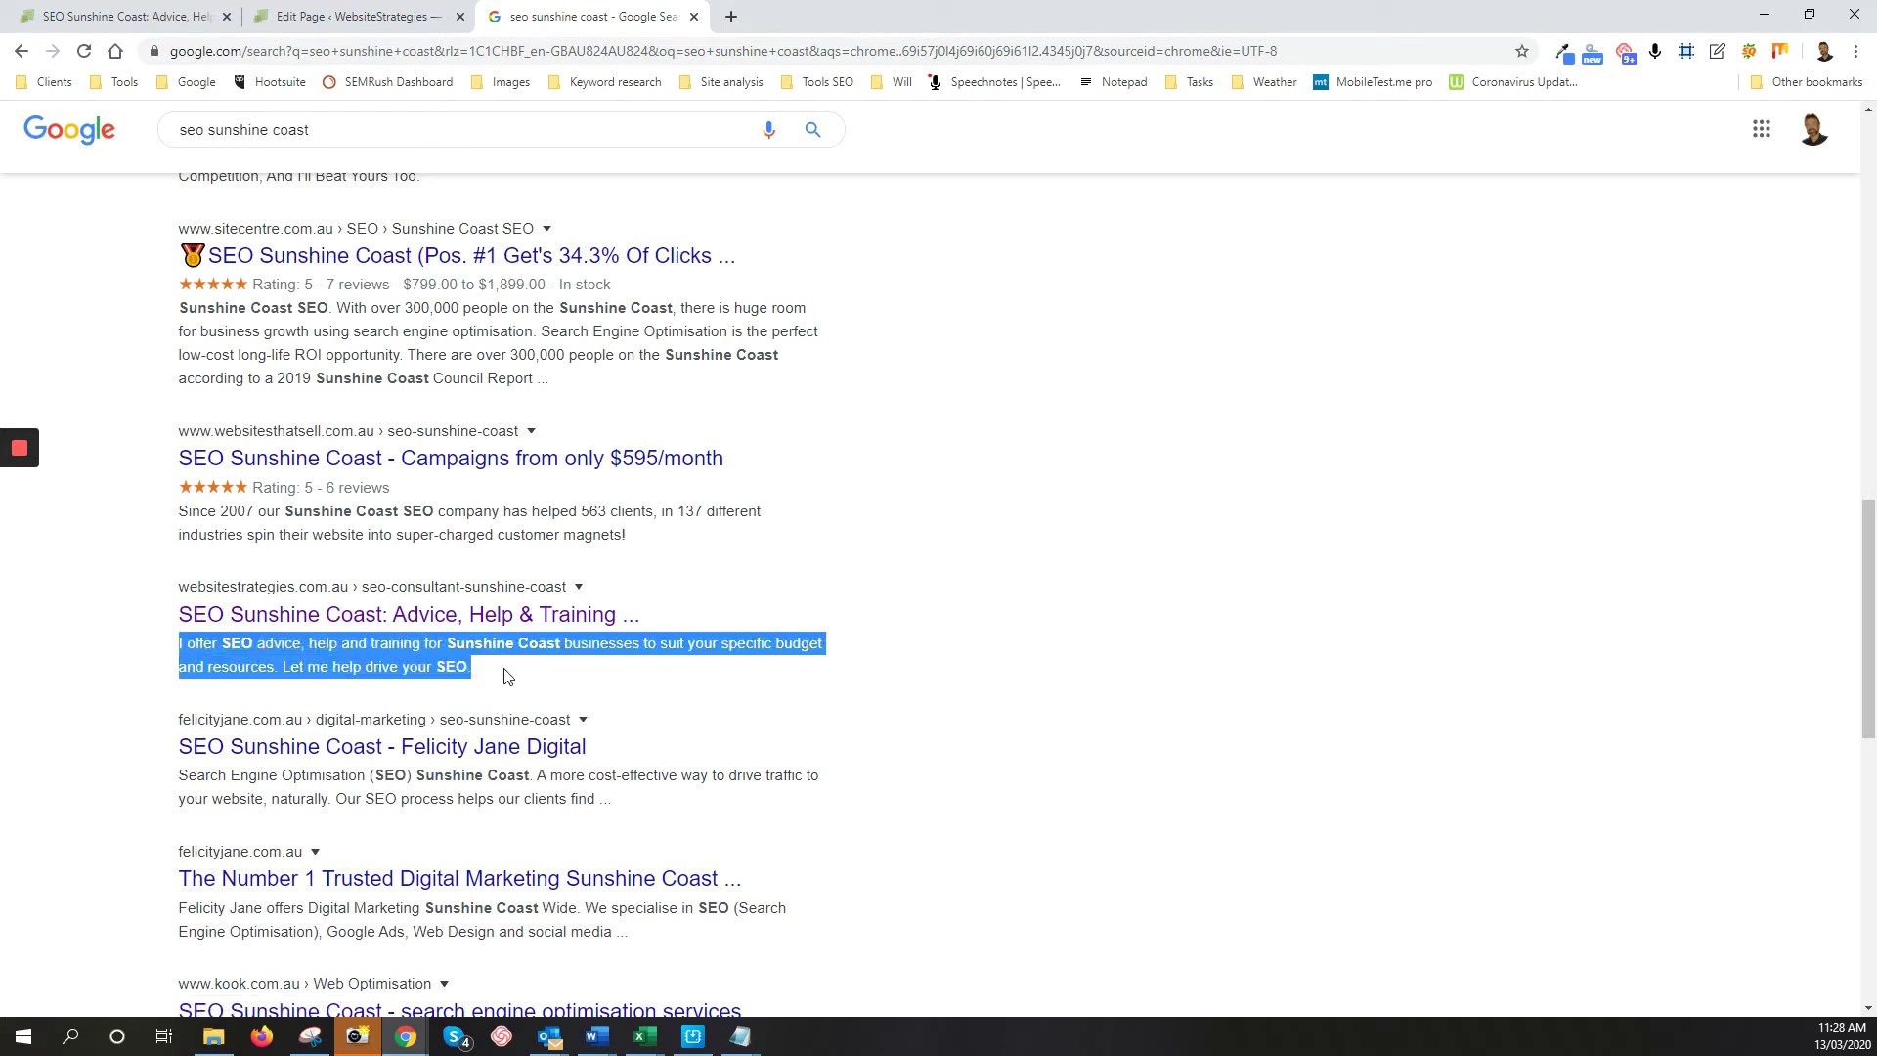
{"action": "left_click", "coordinate": [507, 671]}
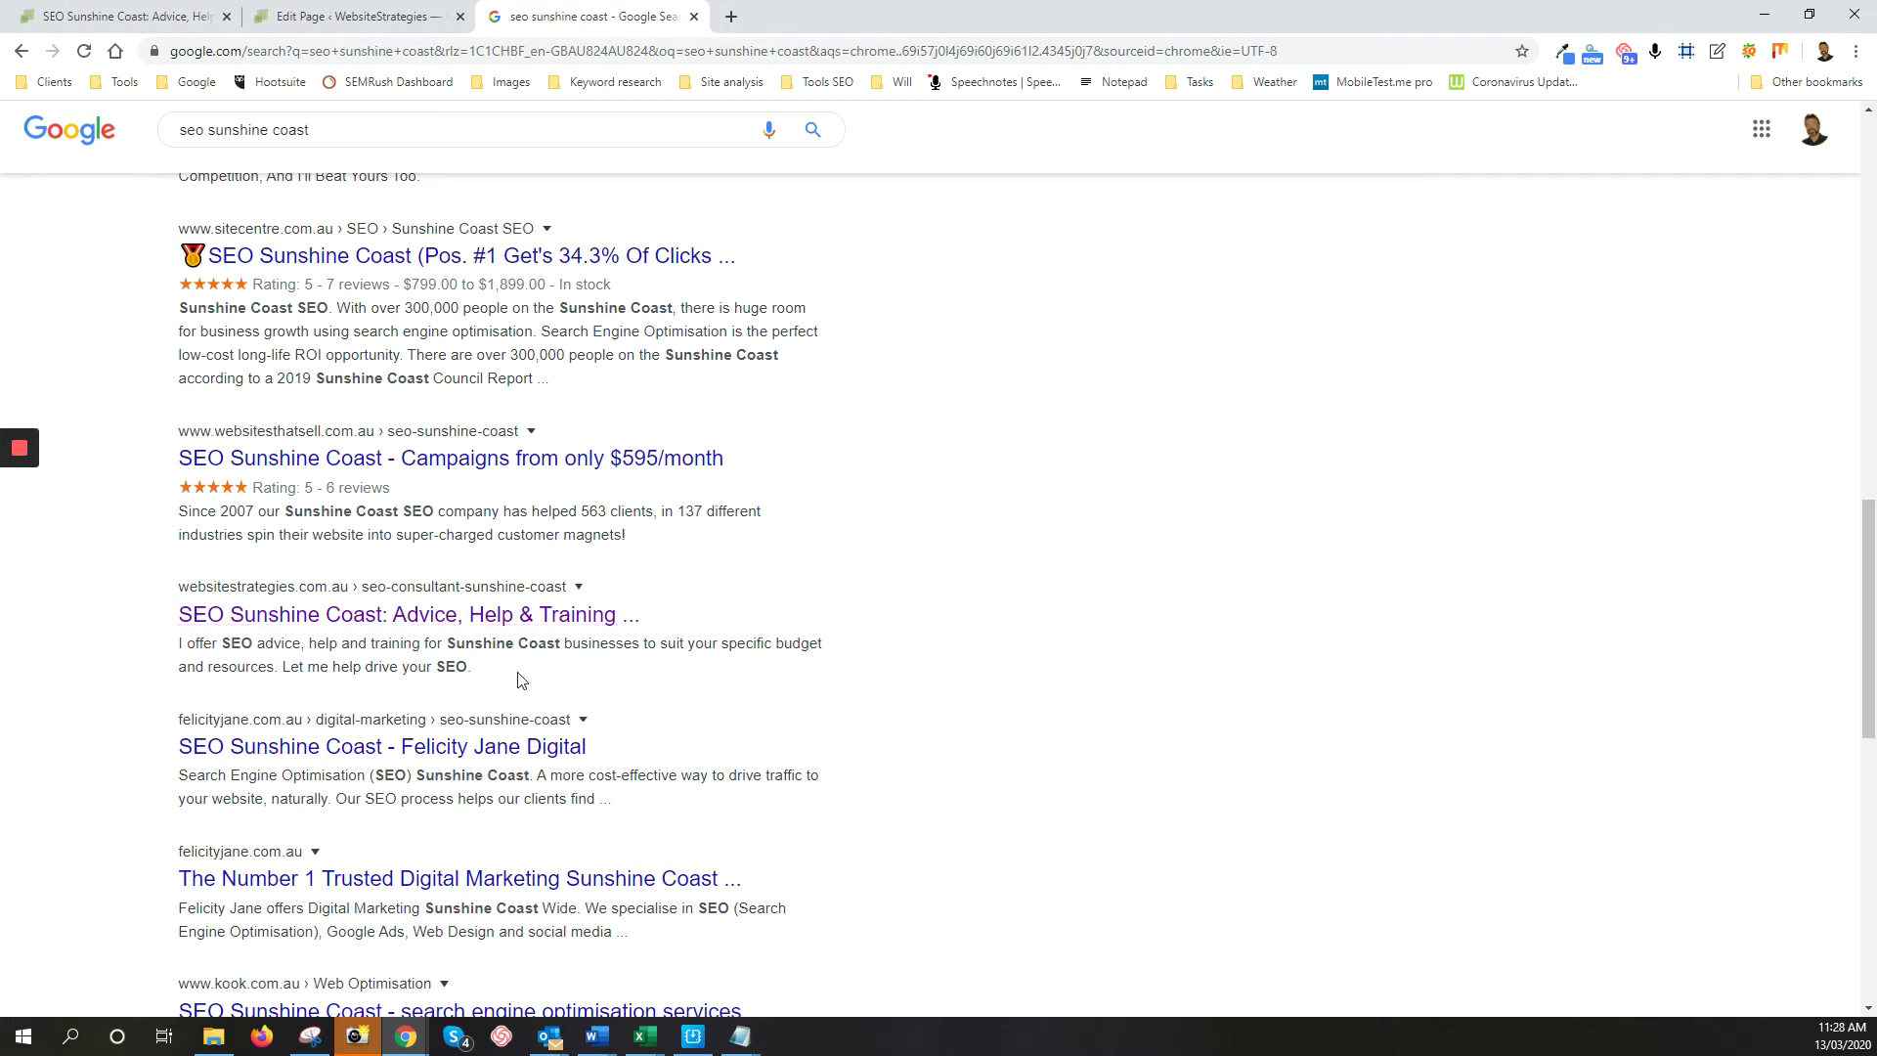
Compare the descriptions of the neighbouring search results, and reselect the websitestrategies.com.au description
{"action": "scroll", "coordinate": [830, 663], "scroll_direction": "up", "scroll_amount": 4}
{"action": "scroll", "coordinate": [830, 663], "scroll_direction": "down", "scroll_amount": 5}
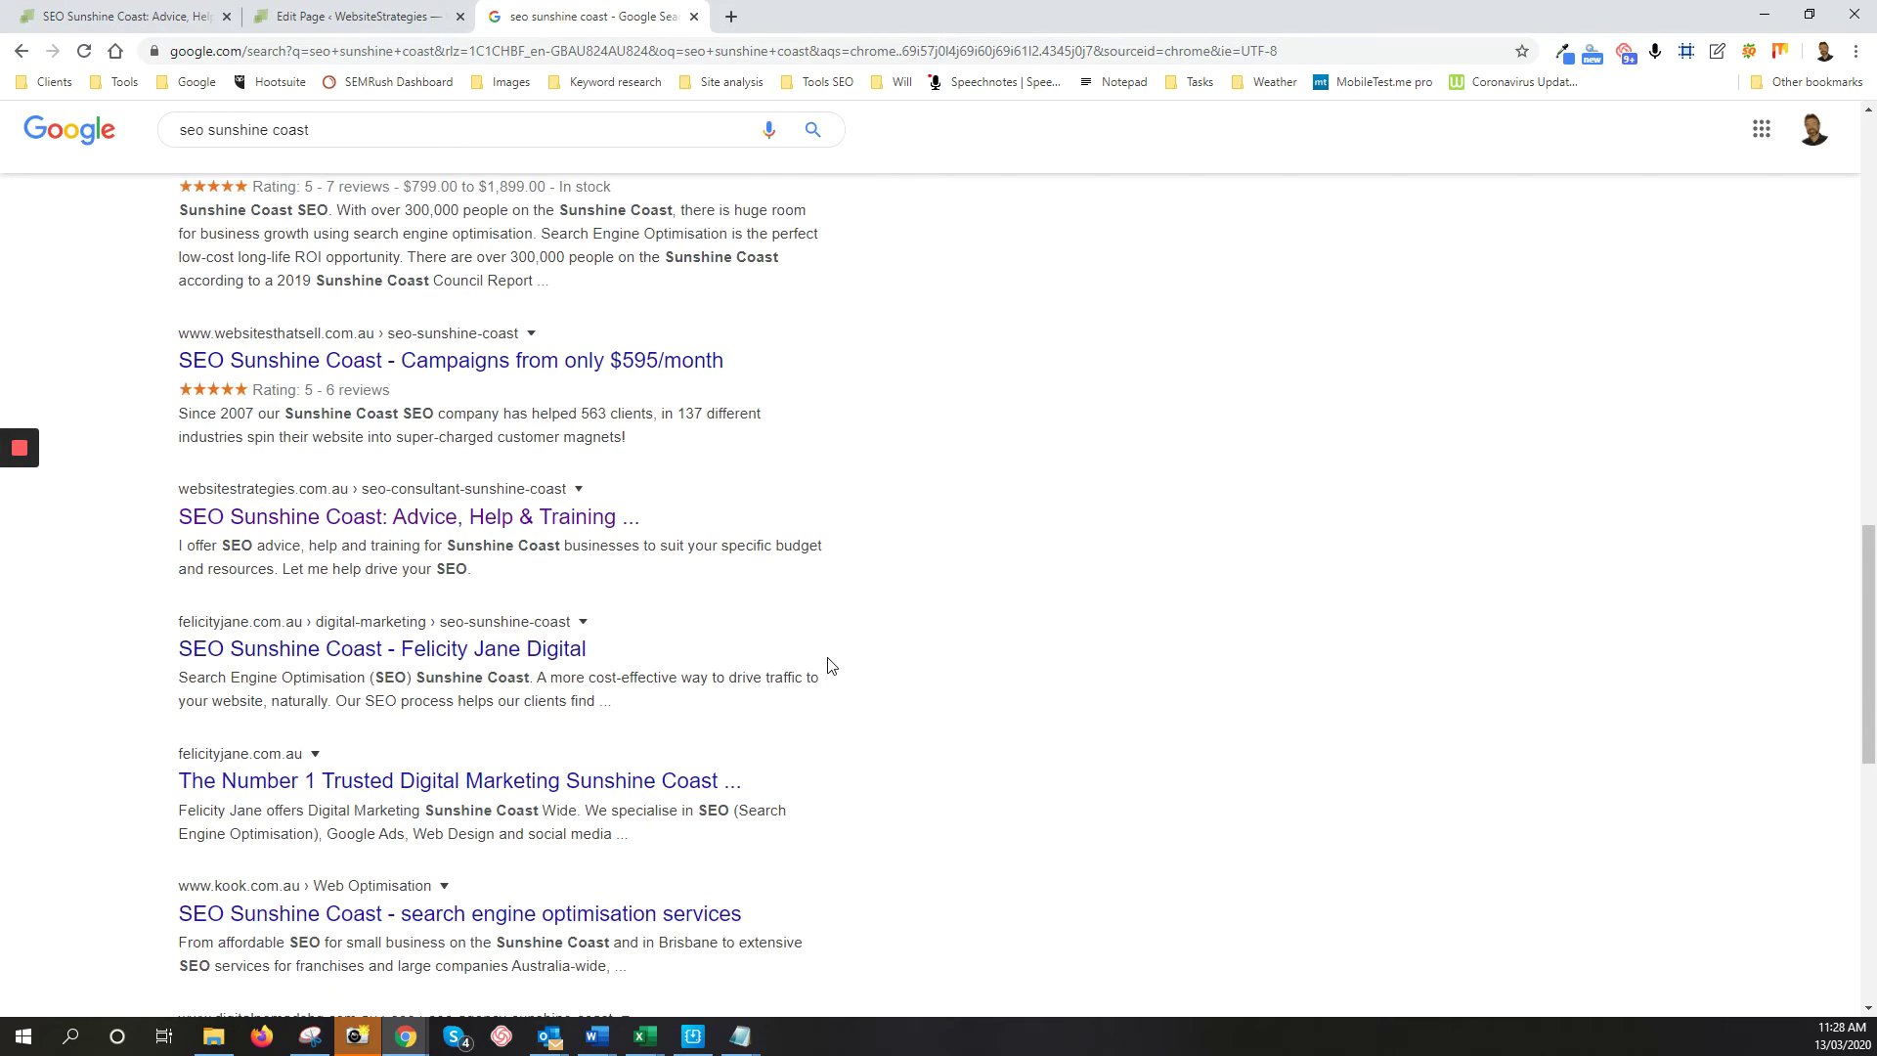
{"action": "scroll", "coordinate": [772, 738], "scroll_direction": "down", "scroll_amount": 2}
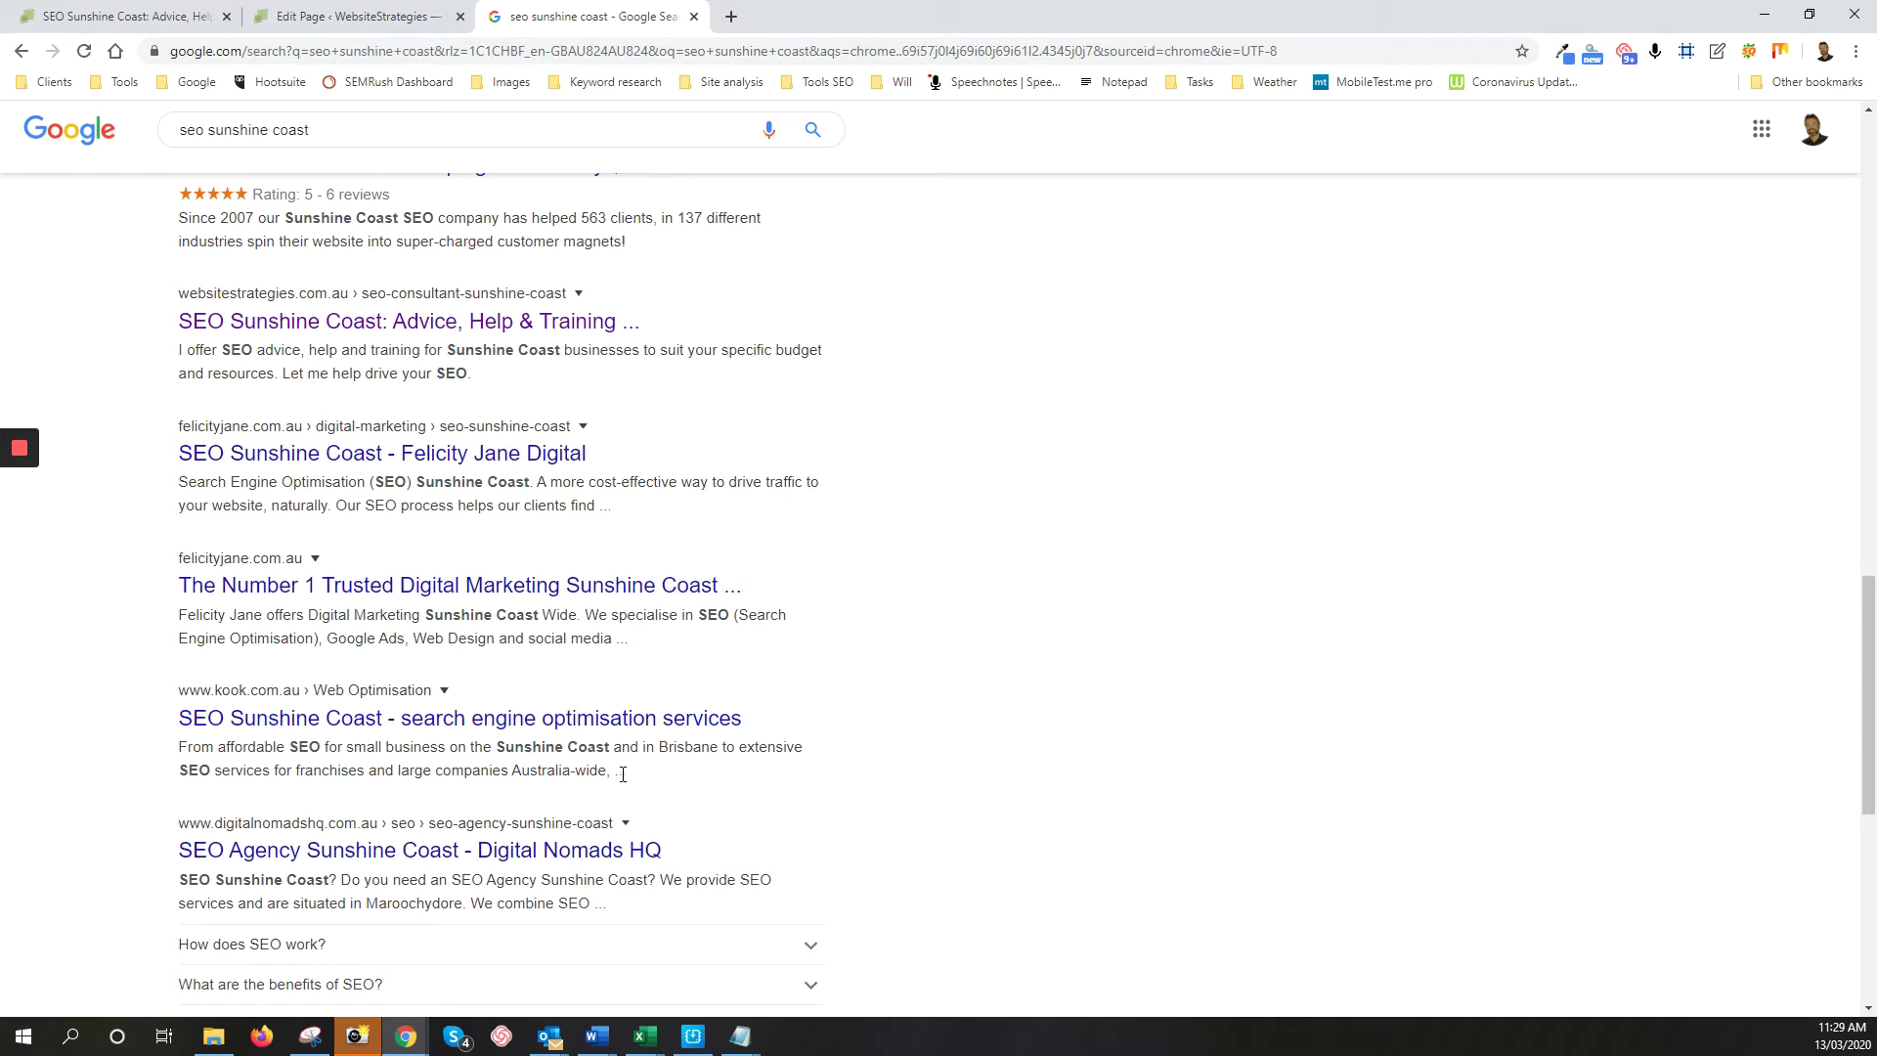
{"action": "scroll", "coordinate": [249, 572], "scroll_direction": "up", "scroll_amount": 3}
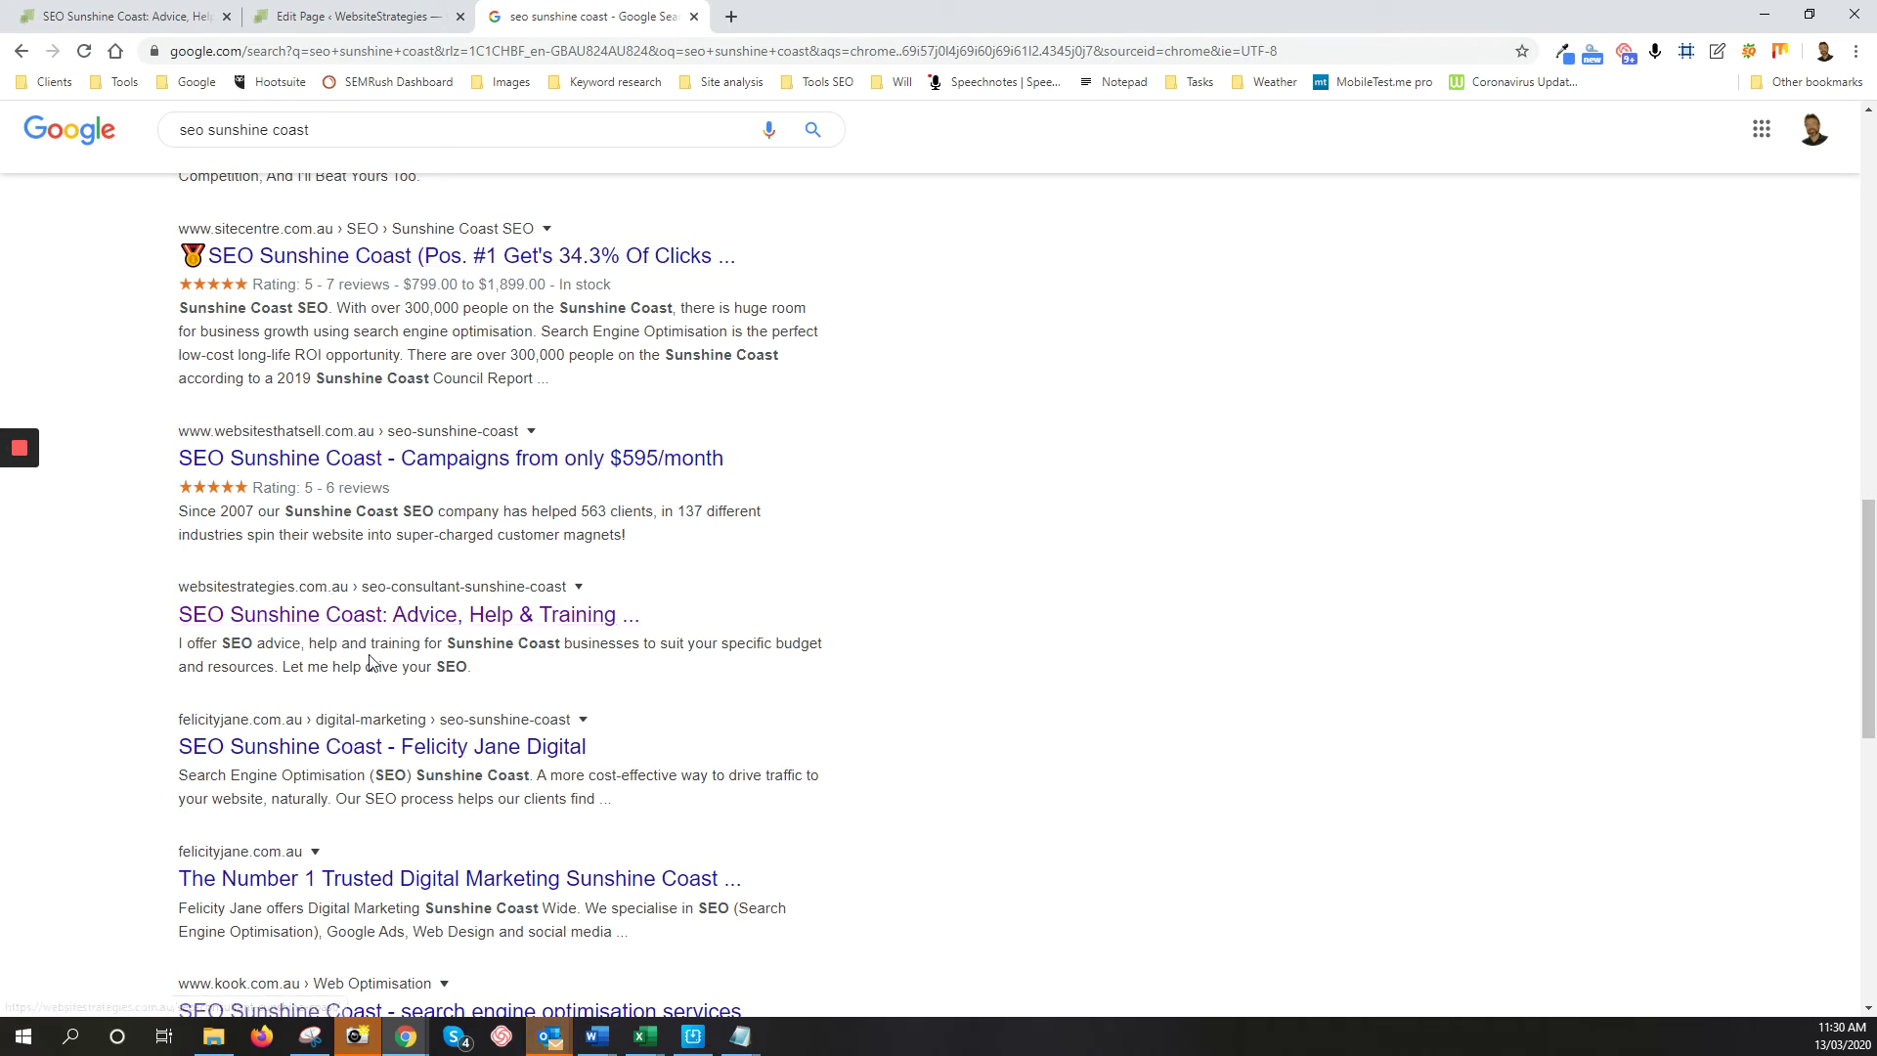
{"action": "triple_click", "coordinate": [203, 646]}
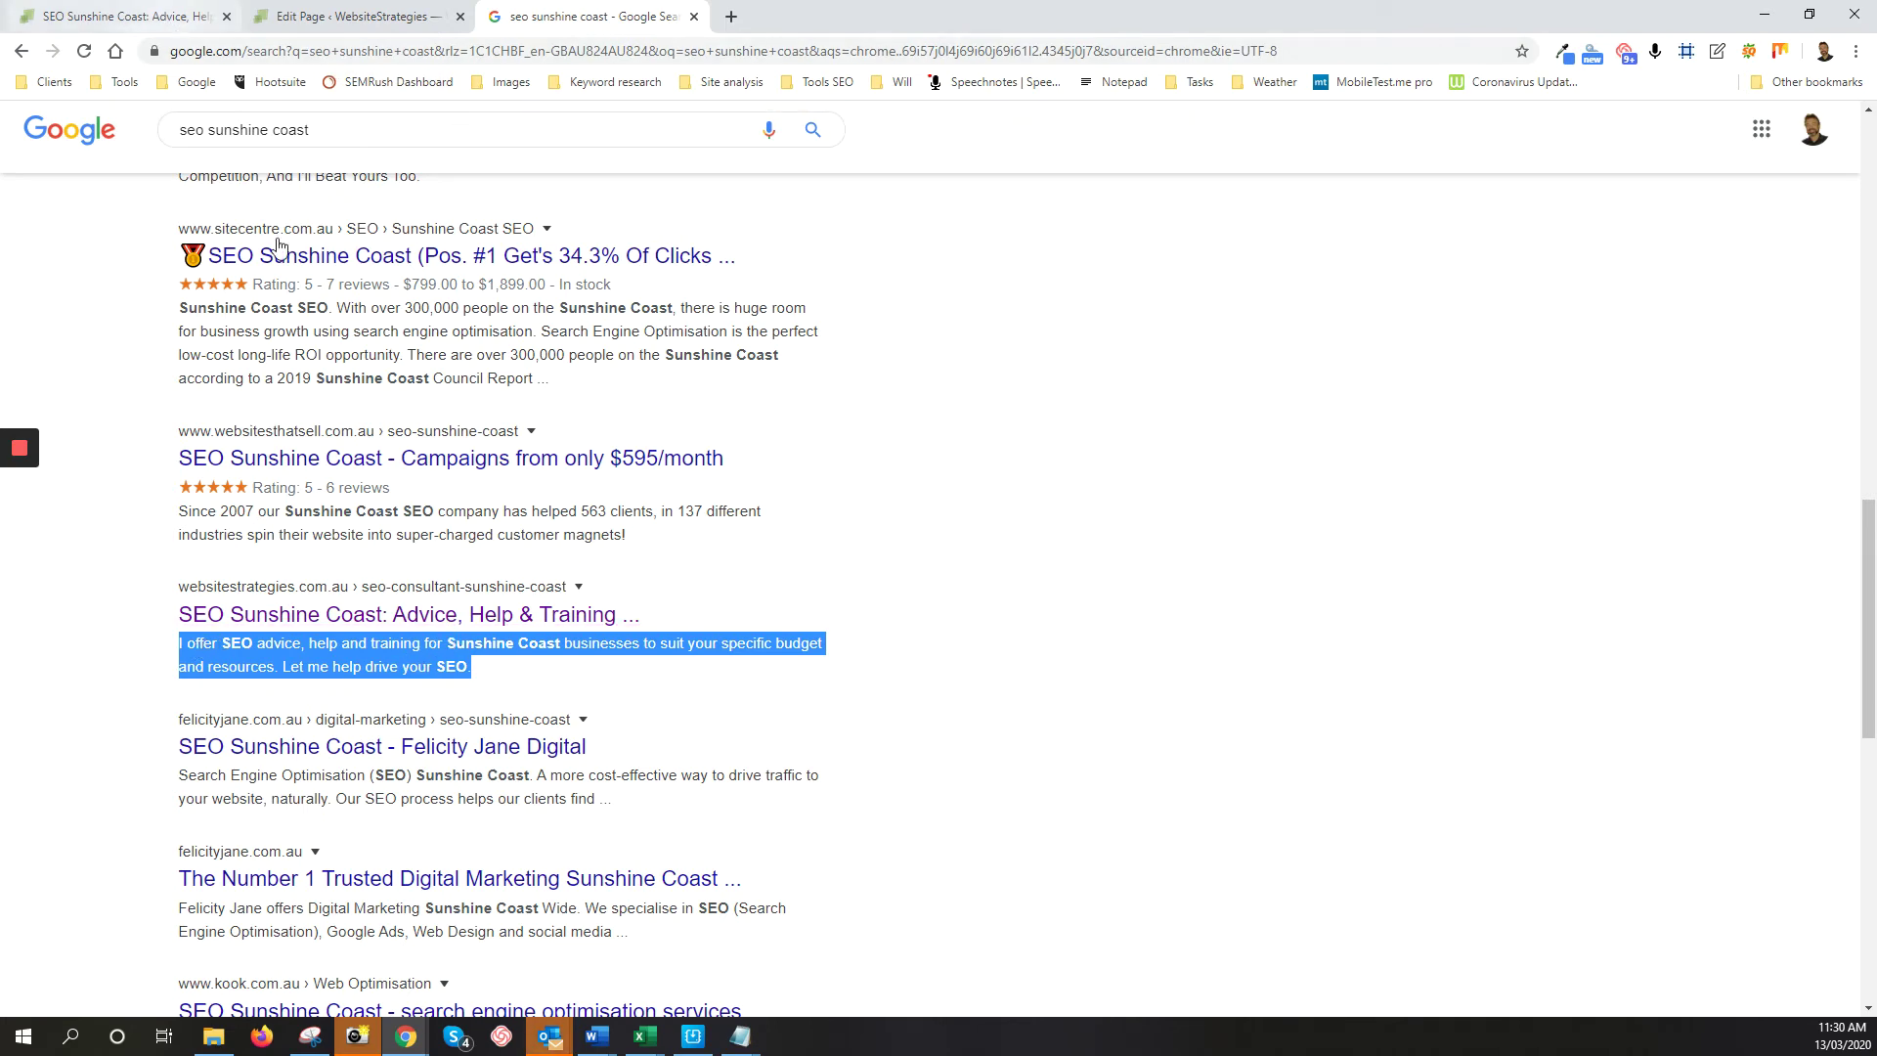
Open the Yoast SEO snippet editor on the SEO Sunshine Coast page's edit screen to examine its meta description
{"action": "left_click", "coordinate": [337, 16]}
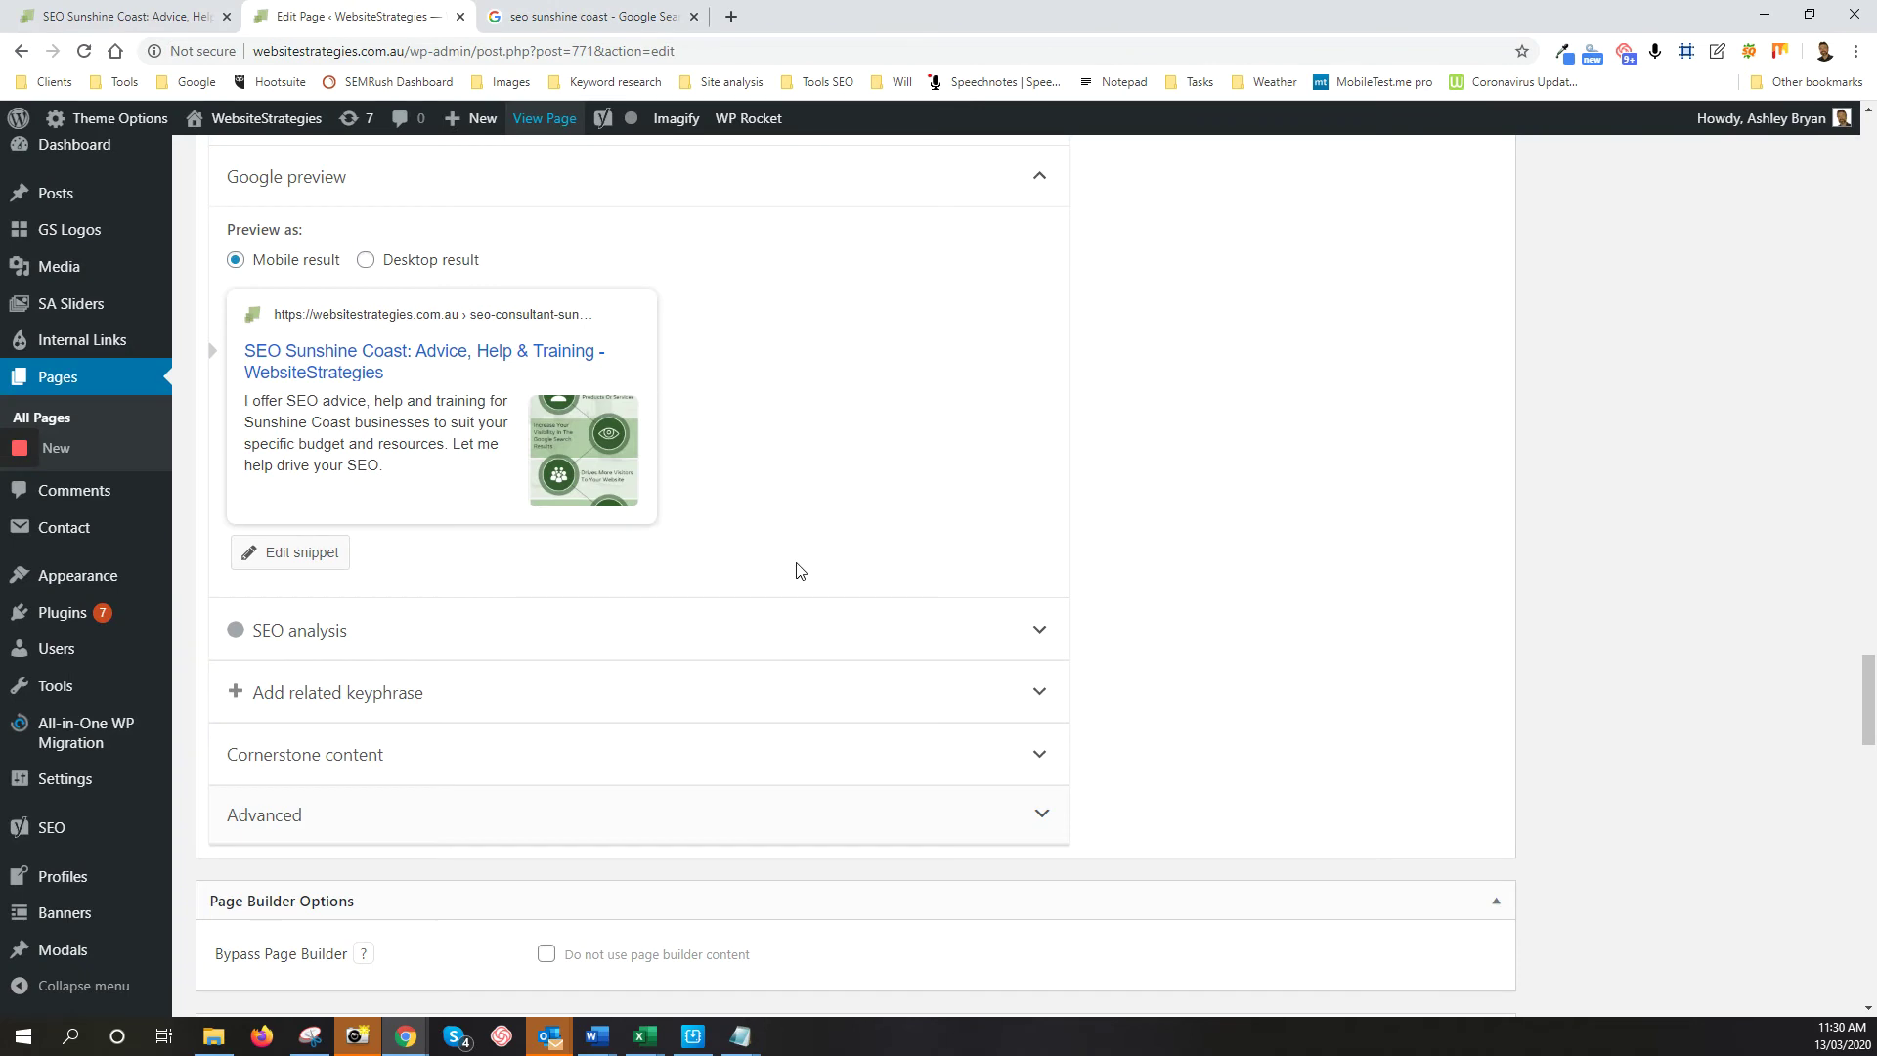
{"action": "scroll", "coordinate": [797, 571], "scroll_direction": "up", "scroll_amount": 1}
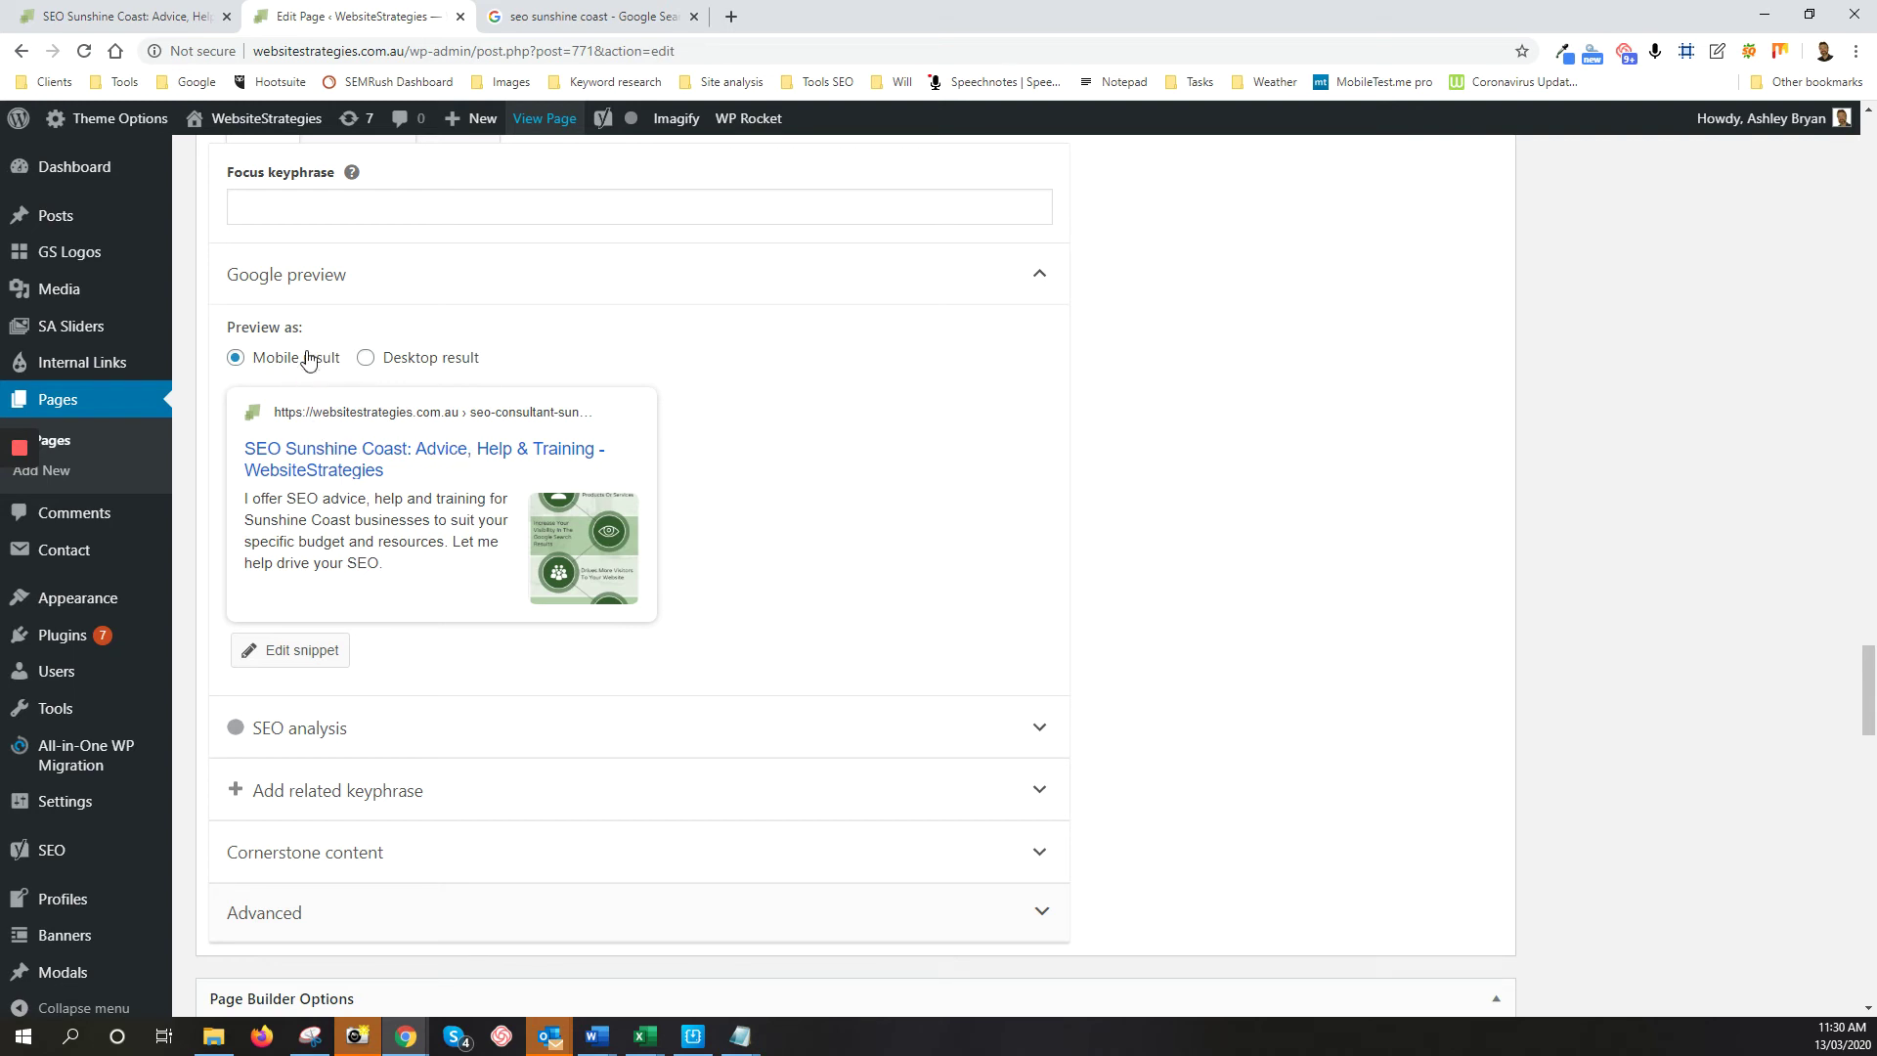
{"action": "scroll", "coordinate": [305, 382], "scroll_direction": "up", "scroll_amount": 2}
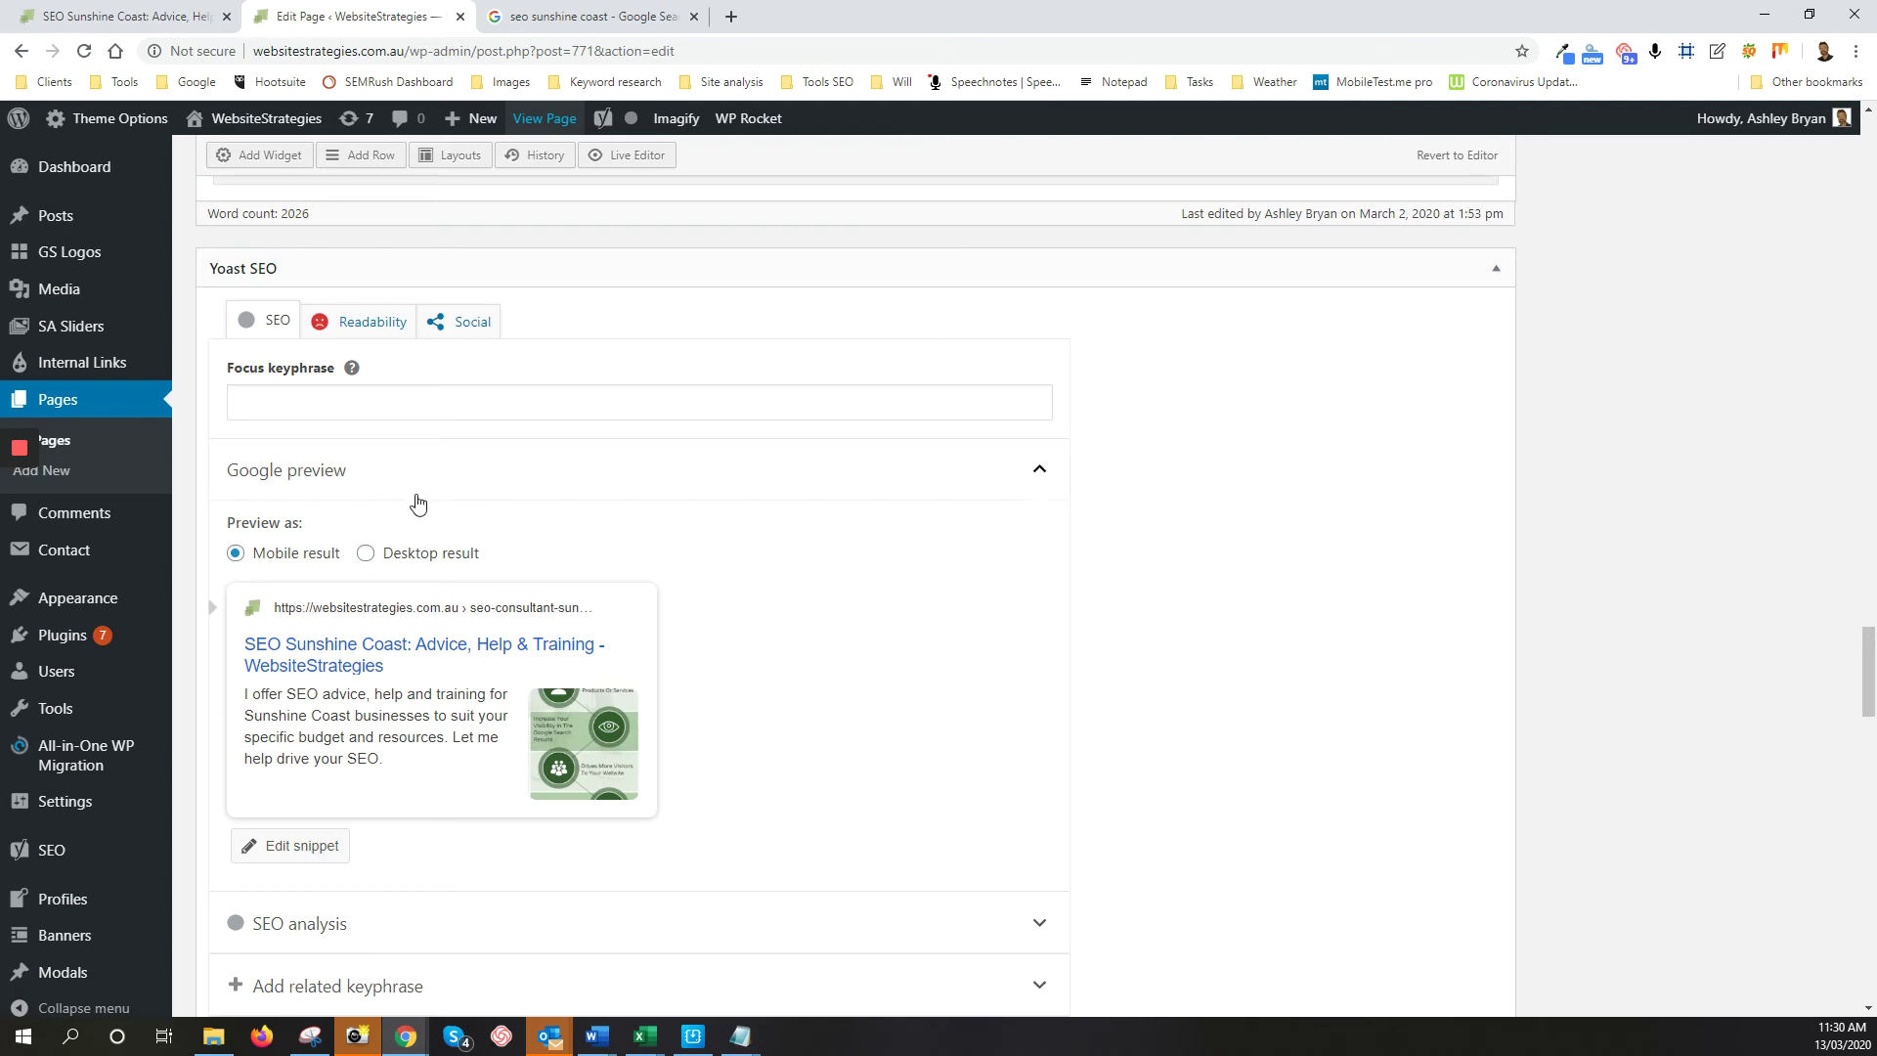
{"action": "scroll", "coordinate": [411, 502], "scroll_direction": "down", "scroll_amount": 1}
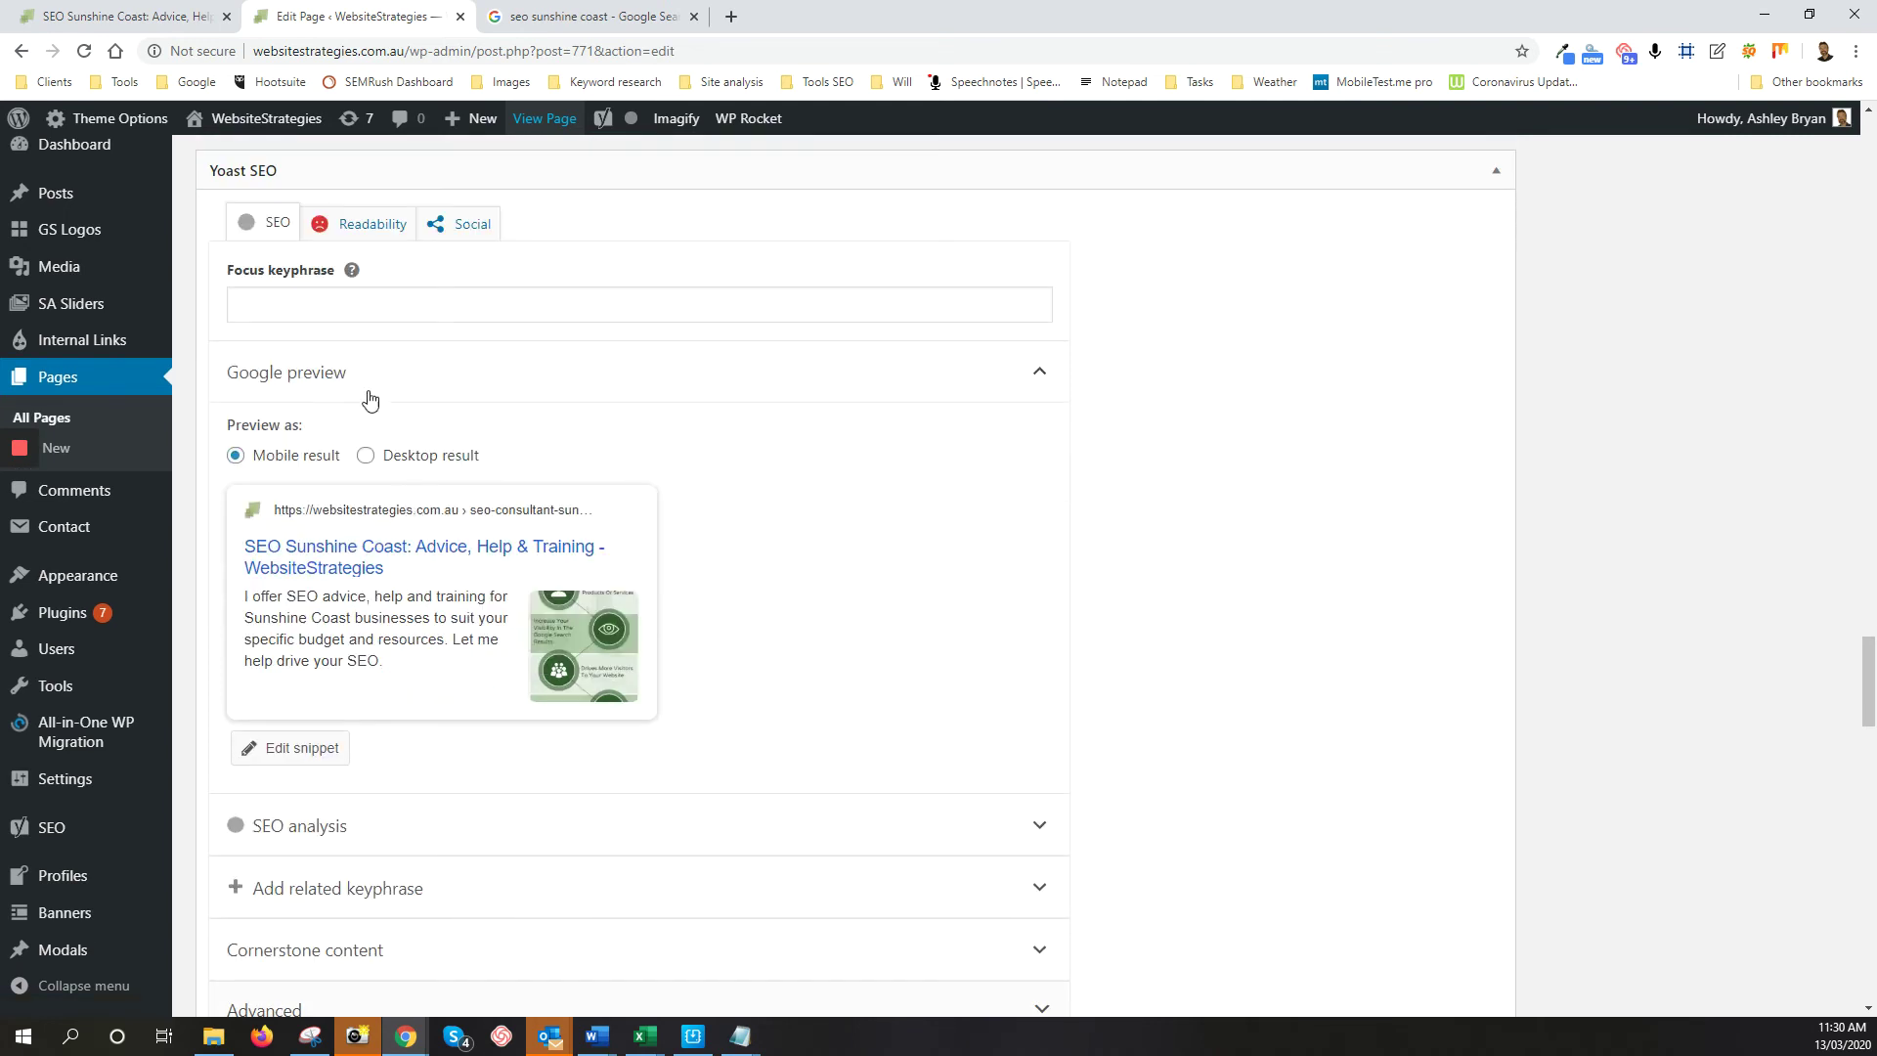
{"action": "left_click", "coordinate": [306, 755]}
{"action": "scroll", "coordinate": [306, 759], "scroll_direction": "down", "scroll_amount": 2}
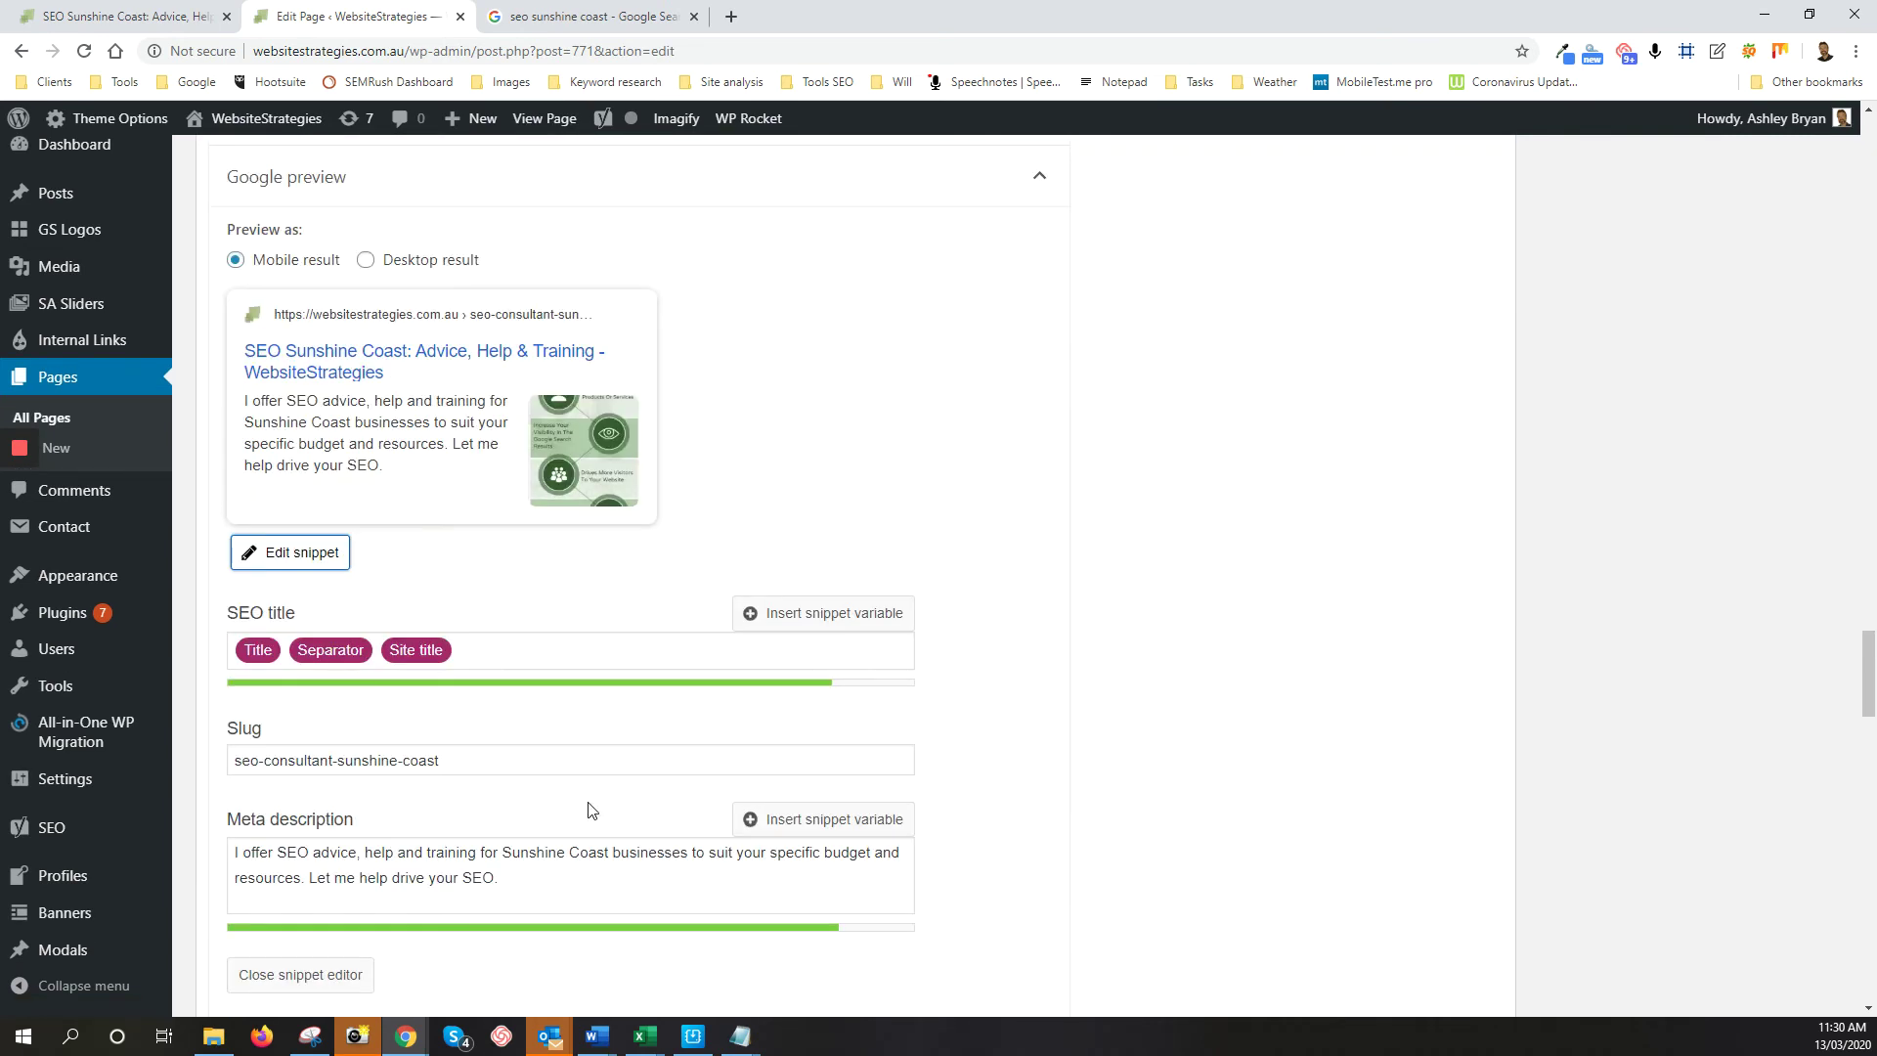
{"action": "scroll", "coordinate": [440, 782], "scroll_direction": "down", "scroll_amount": 1}
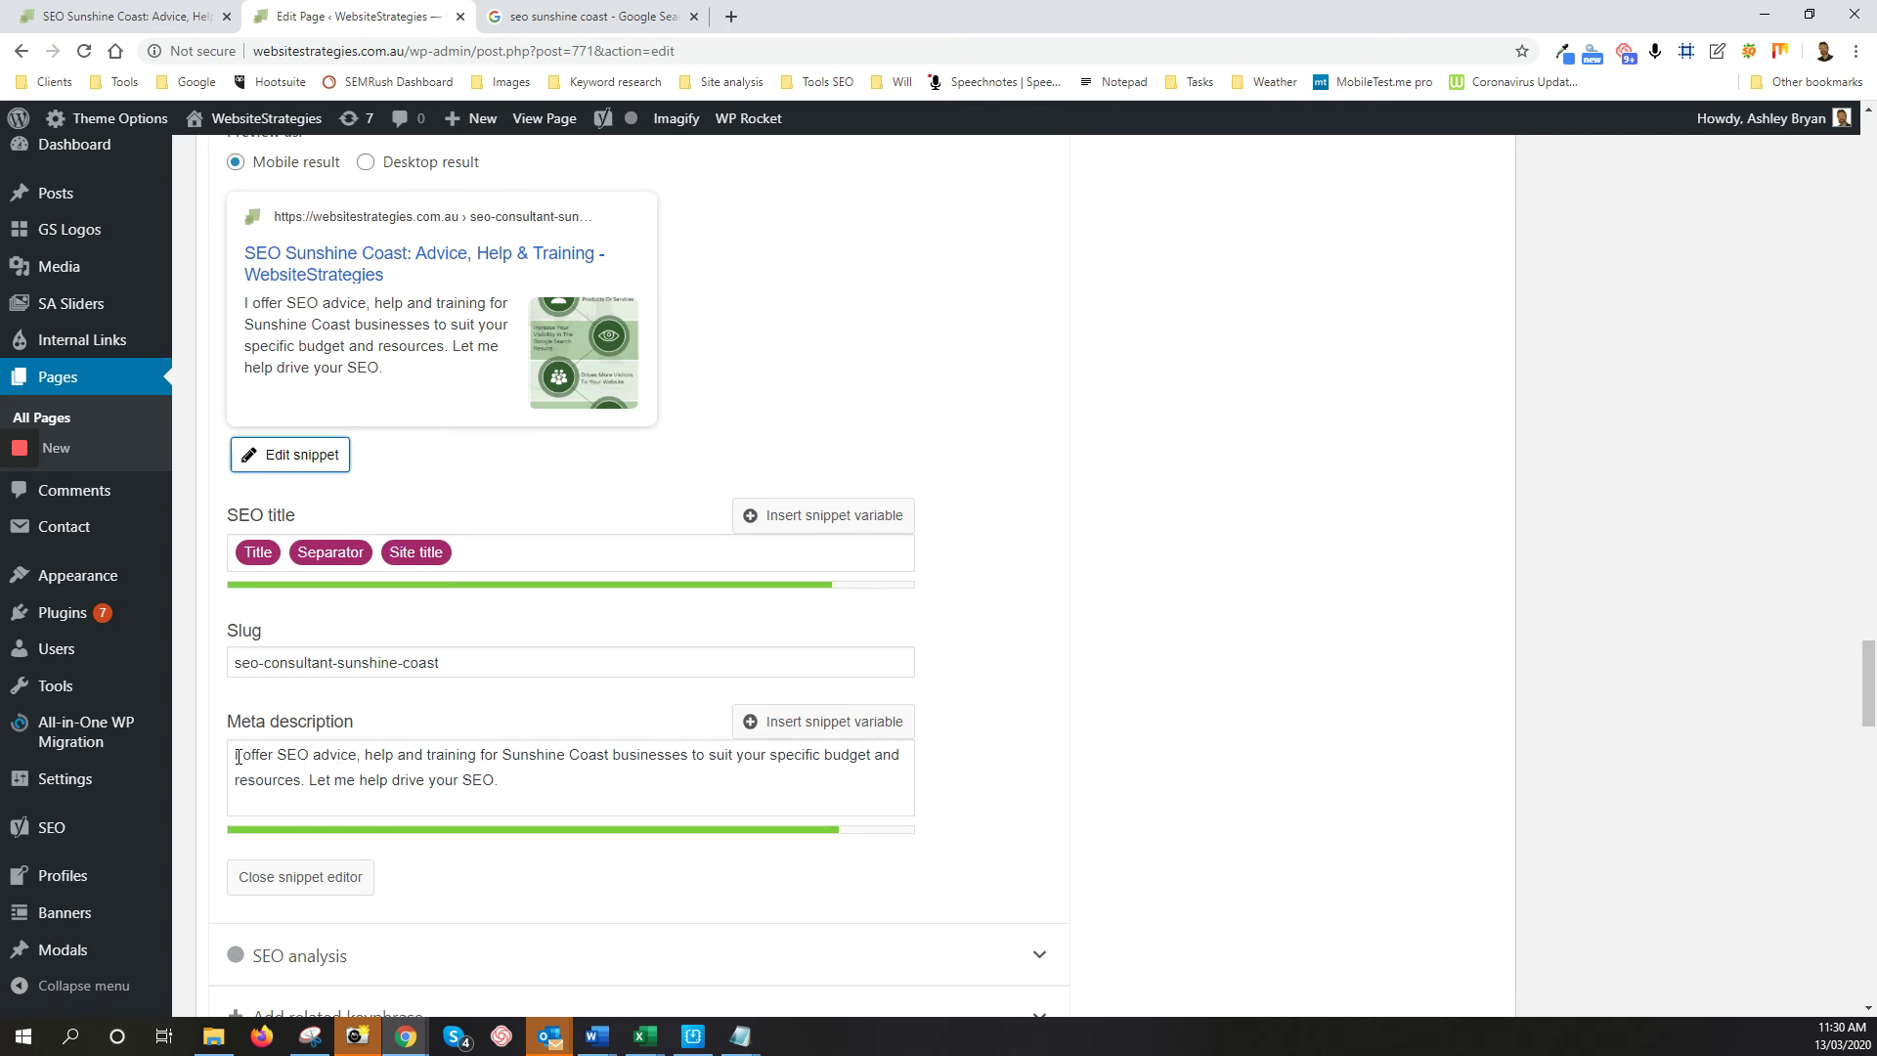
Test the meta description's length limit by appending filler text, delete that text, and close the snippet editor
{"action": "left_click", "coordinate": [539, 787]}
{"action": "type", "text": "dzfv"}
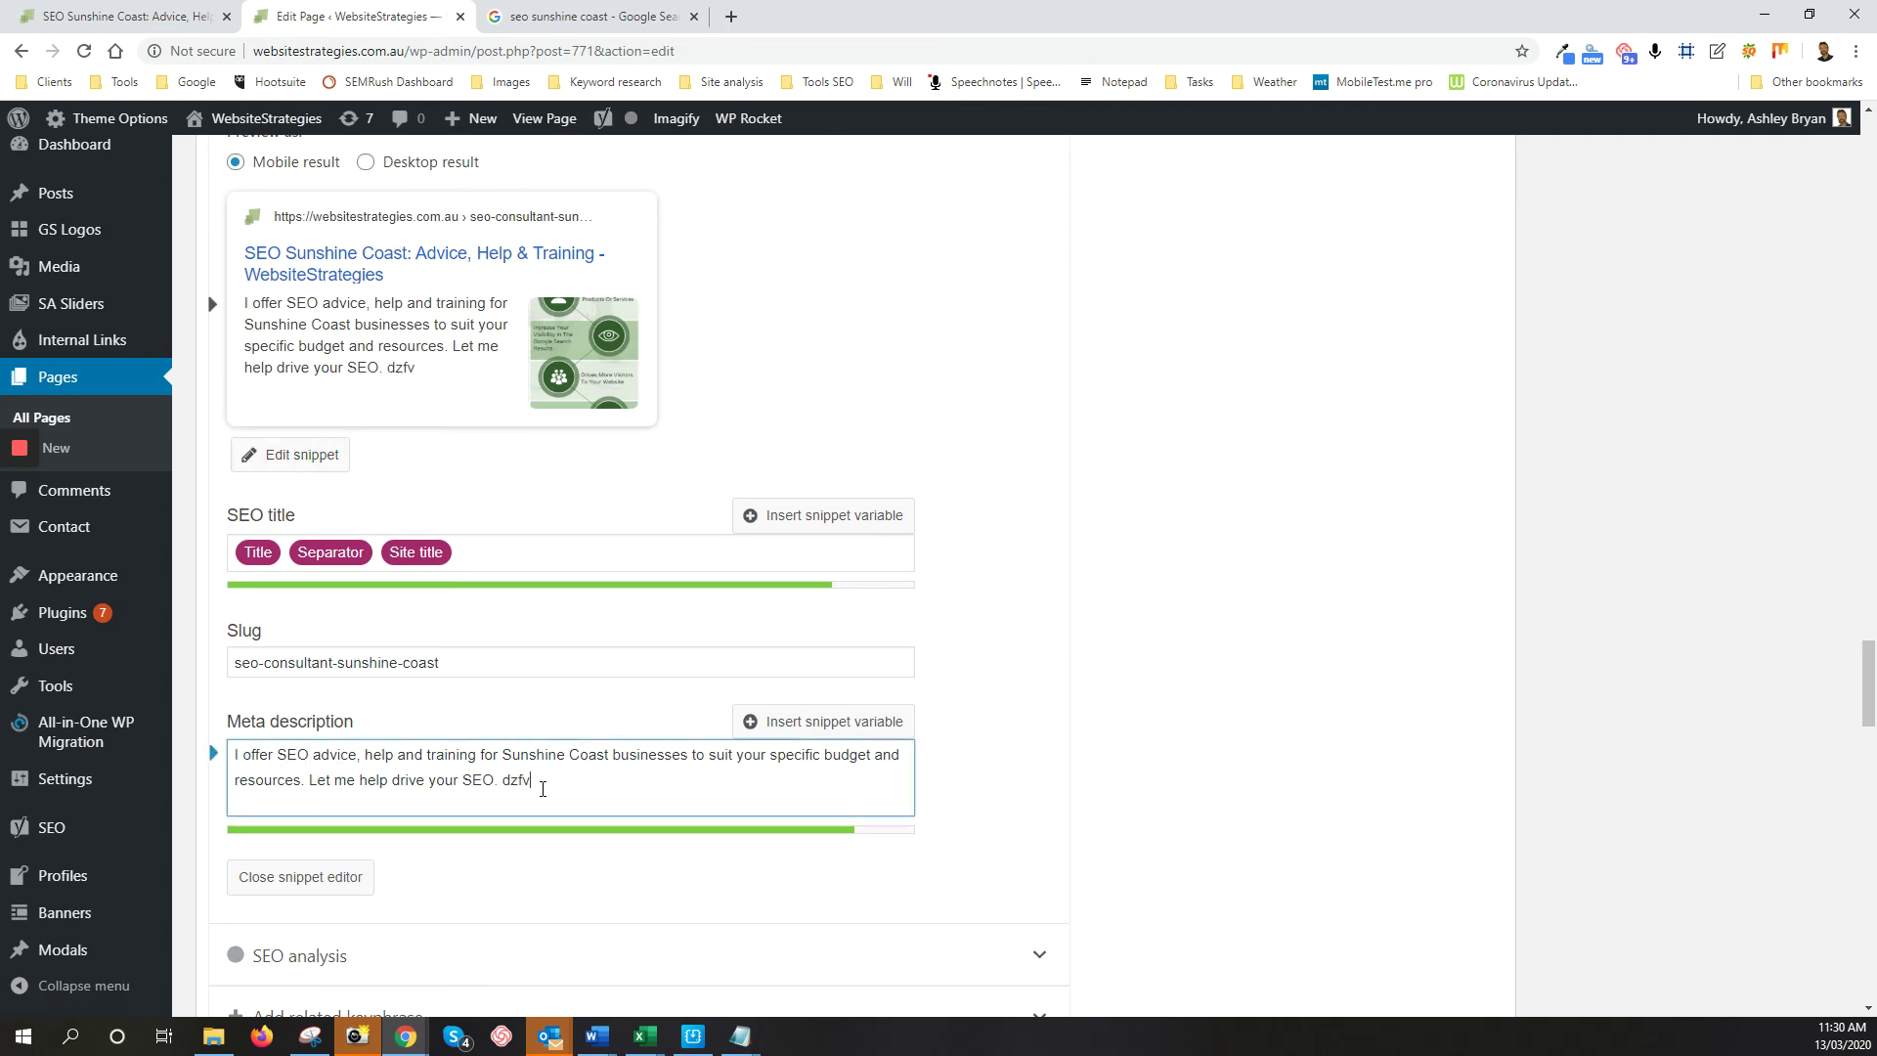
{"action": "type", "text": "dfgdfgdfgdfgdfgdfgfgdfdg"}
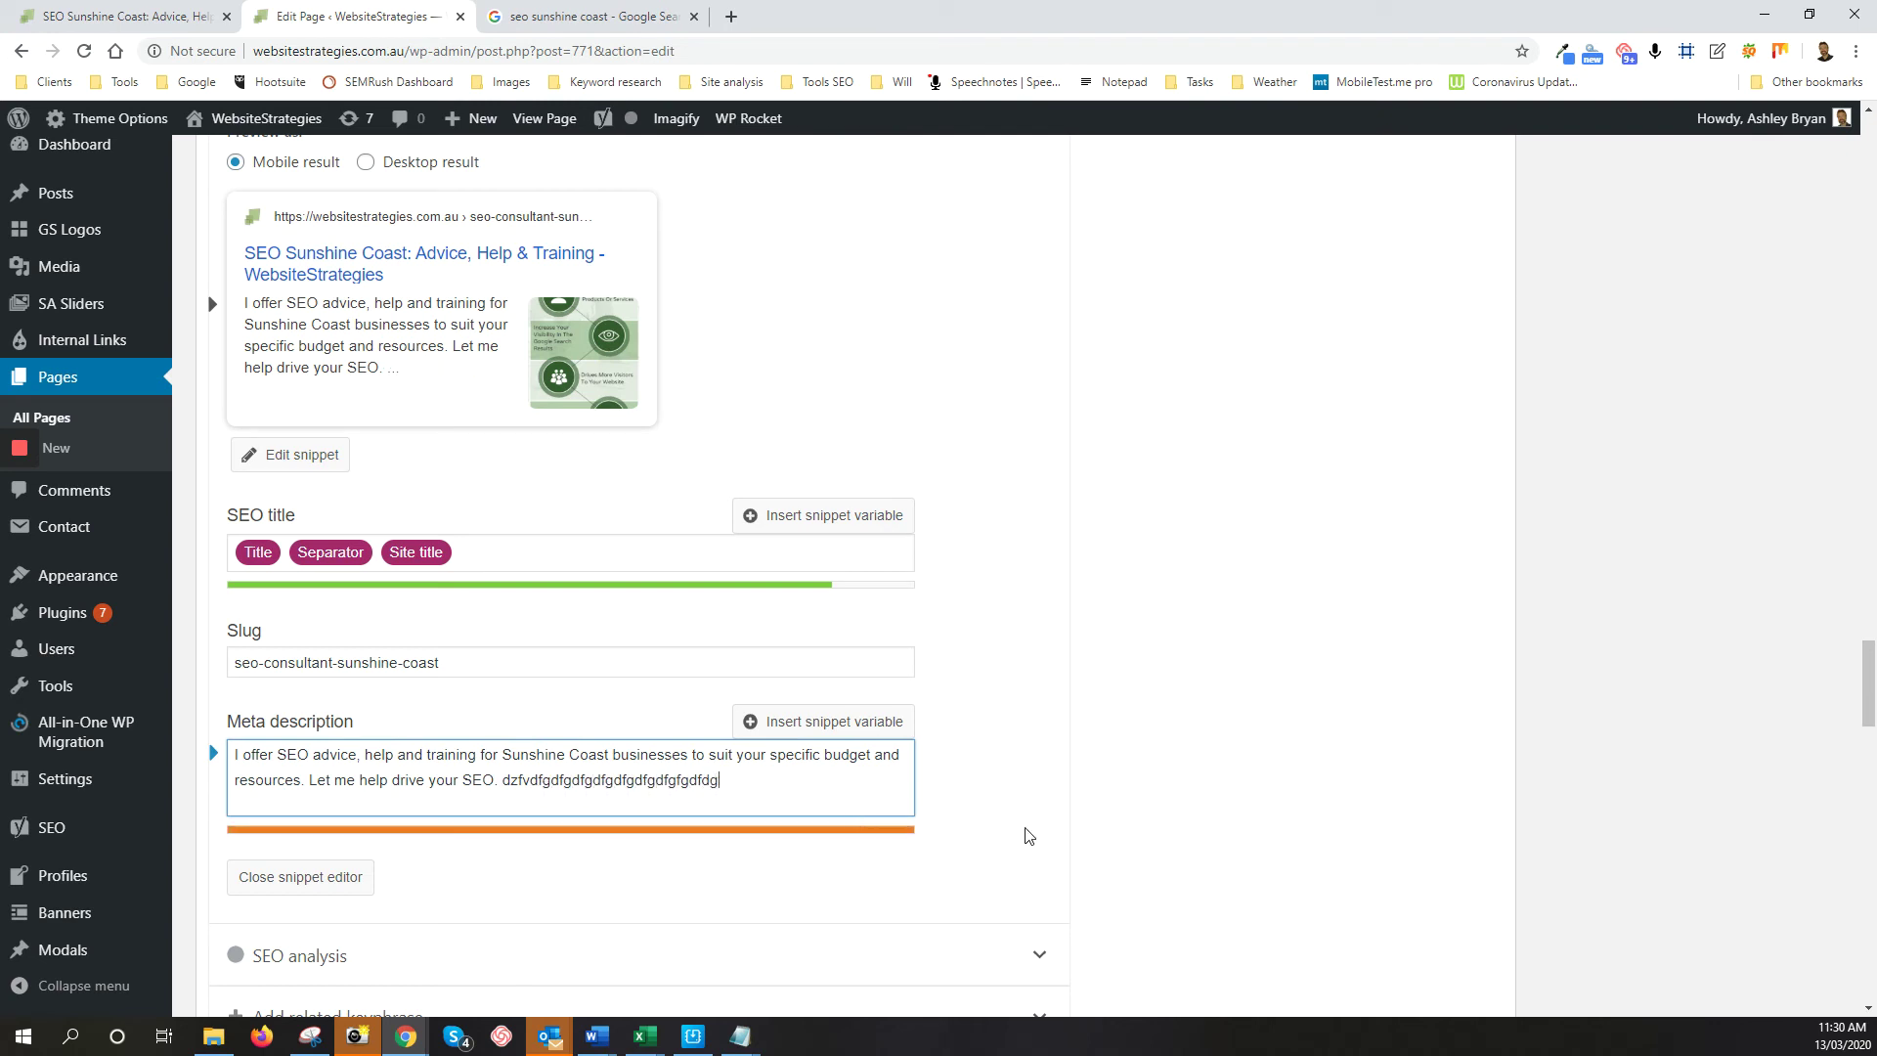
{"action": "left_click_drag", "start_coordinate": [722, 781], "coordinate": [510, 775]}
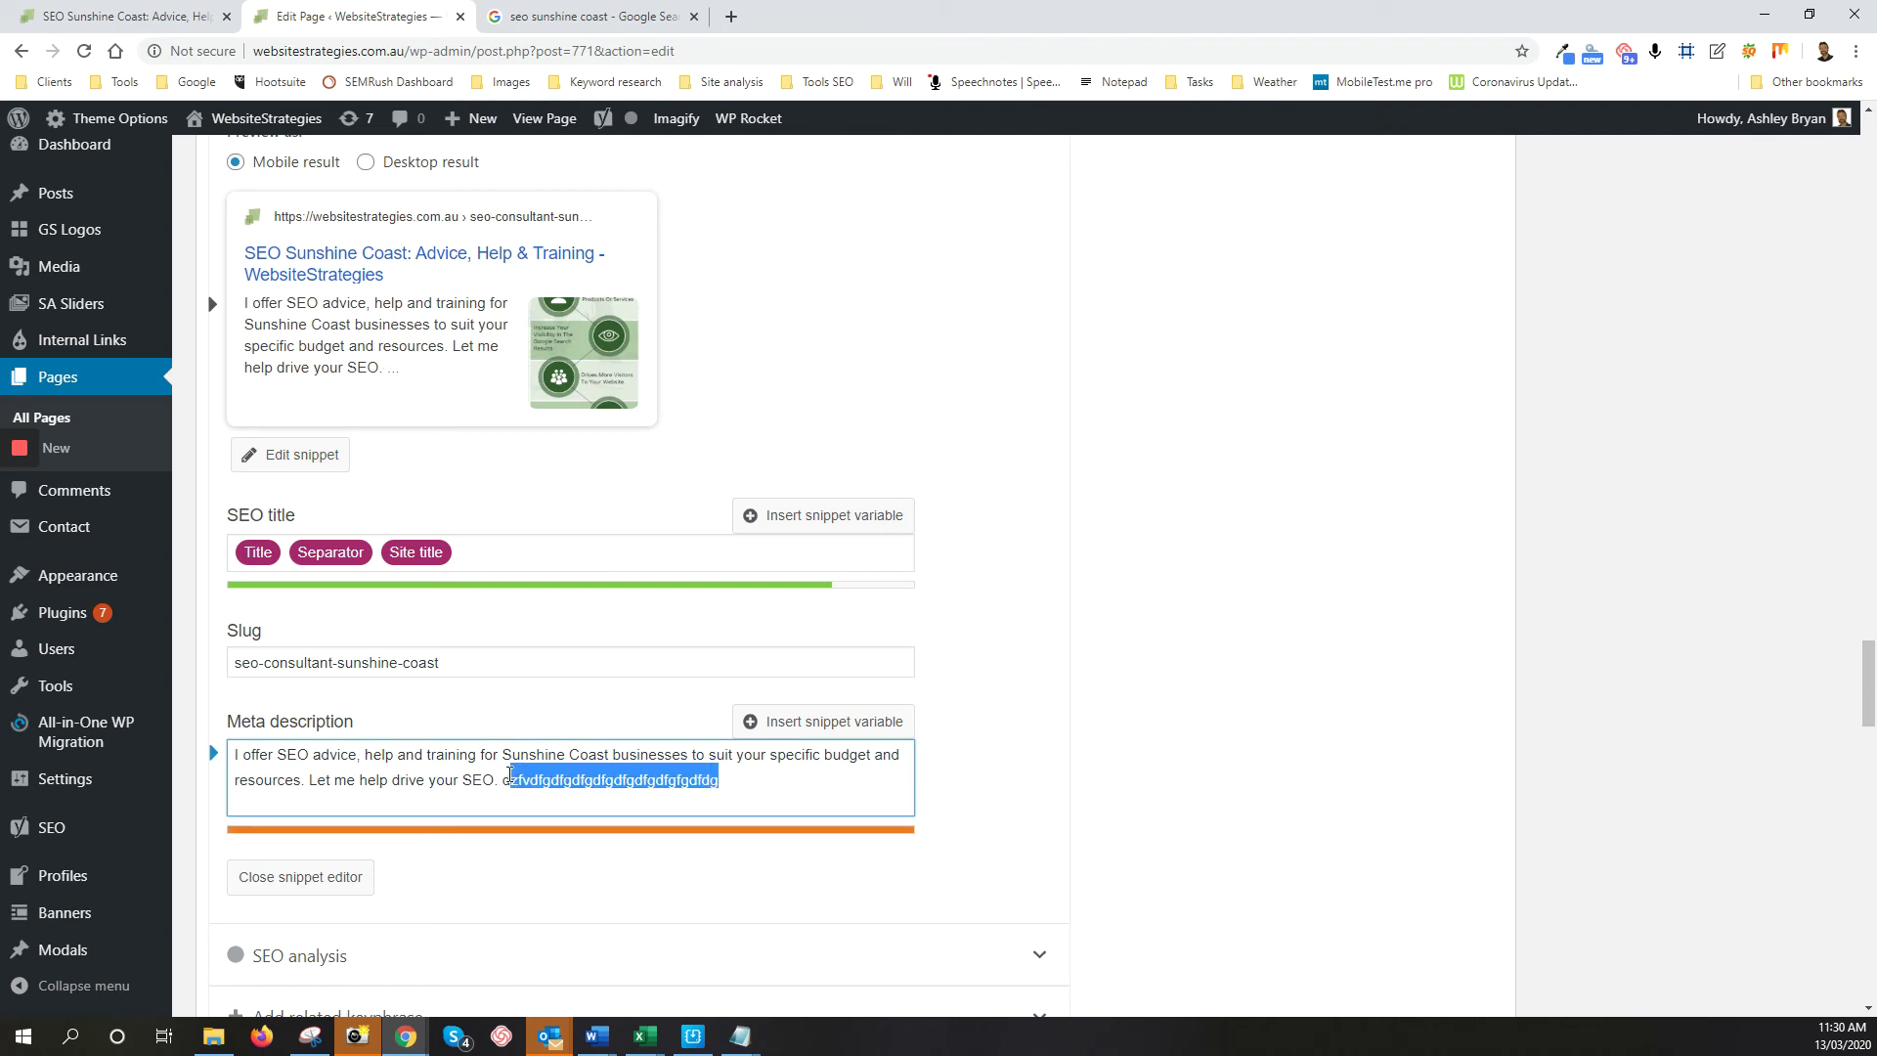
{"action": "key", "text": "BackSpace"}
{"action": "key", "text": "BackSpace"}
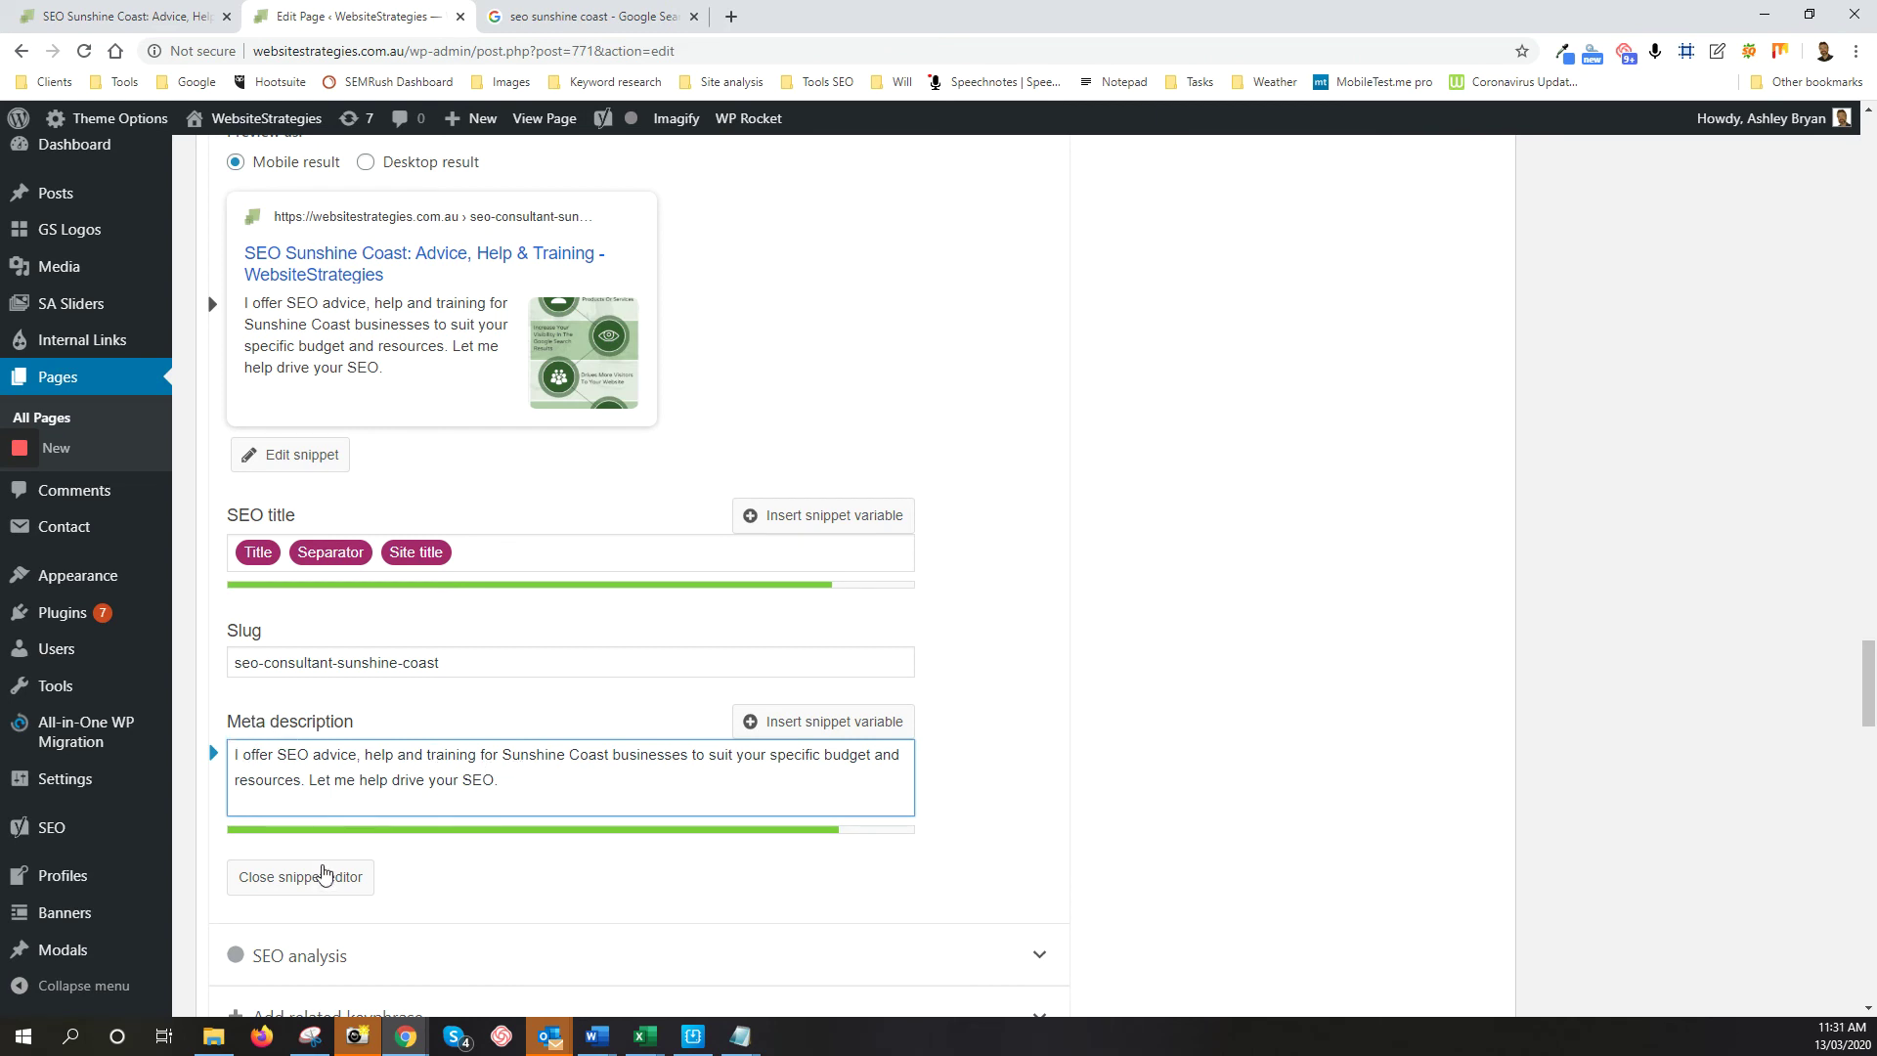
{"action": "left_click", "coordinate": [326, 877]}
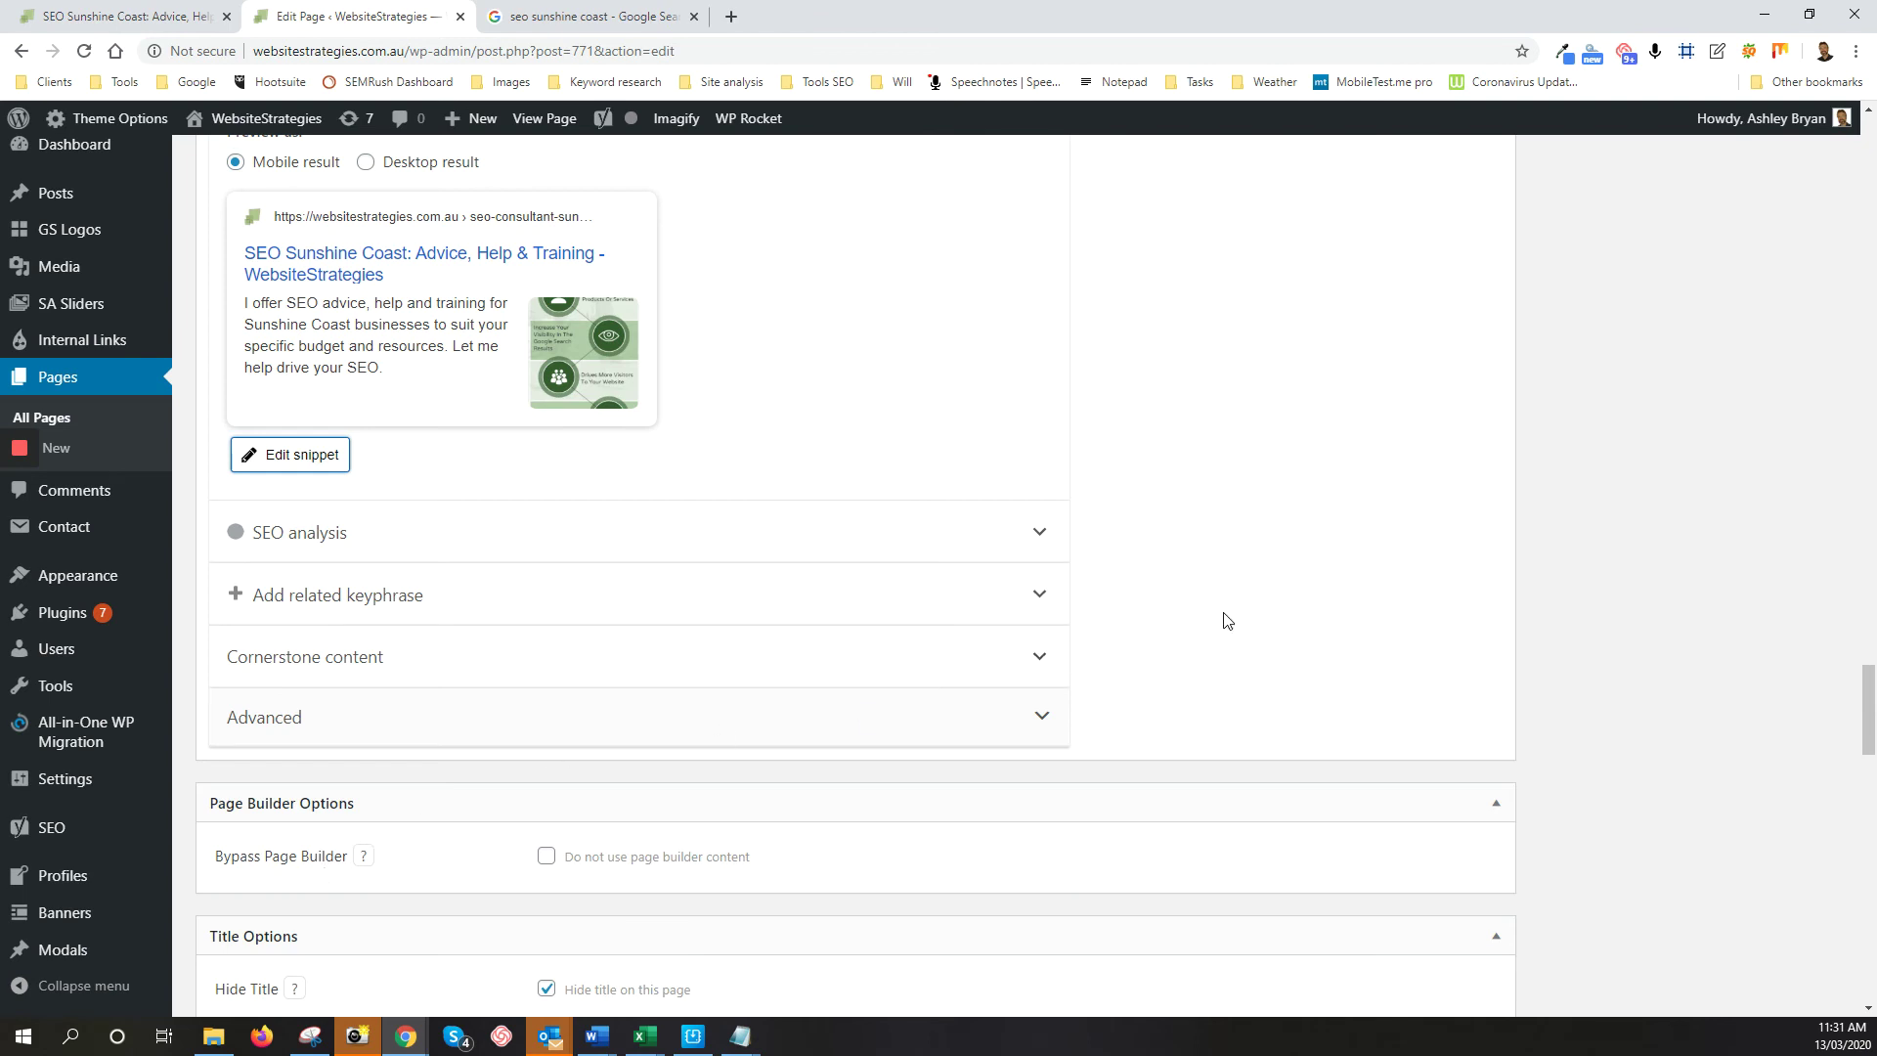
Switch the Yoast Google preview to Desktop result and return to the Google search results to compare the listing
{"action": "scroll", "coordinate": [1227, 621], "scroll_direction": "up", "scroll_amount": 3}
{"action": "scroll", "coordinate": [1226, 621], "scroll_direction": "up", "scroll_amount": 2}
{"action": "scroll", "coordinate": [549, 722], "scroll_direction": "down", "scroll_amount": 1}
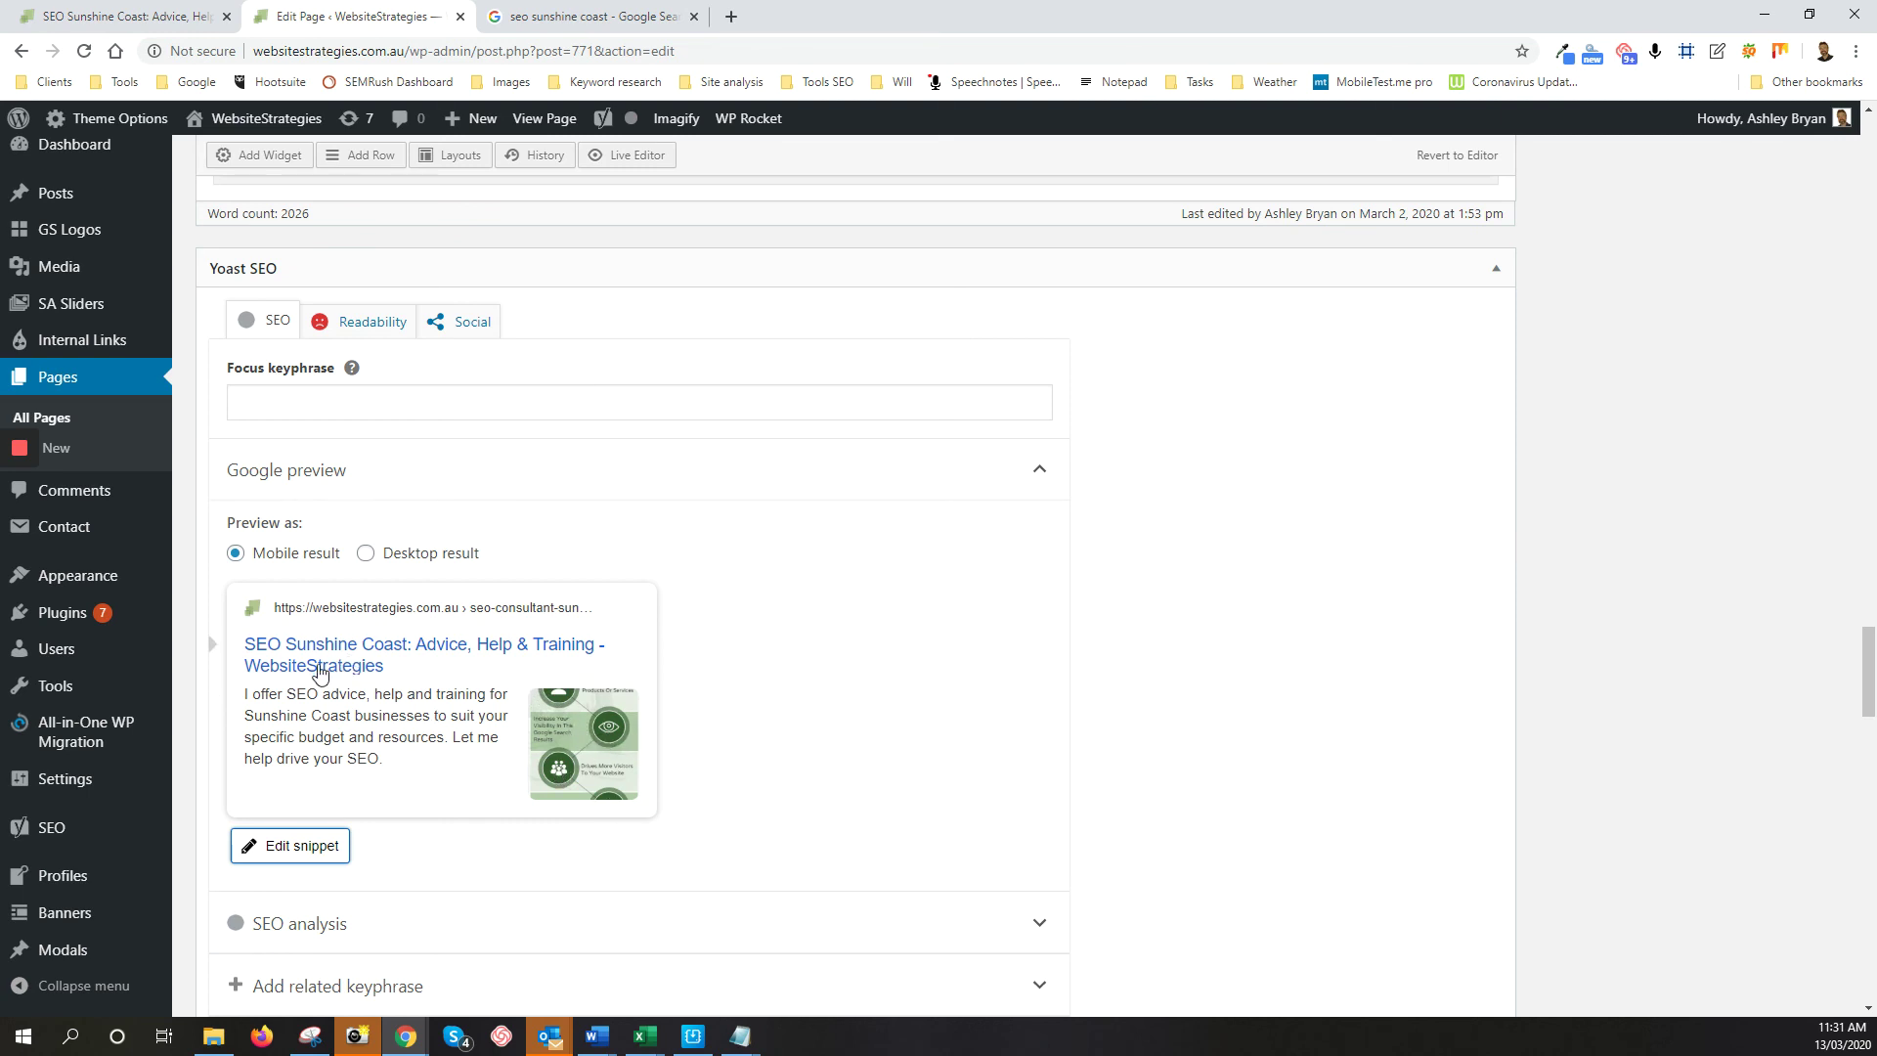
{"action": "left_click", "coordinate": [365, 553]}
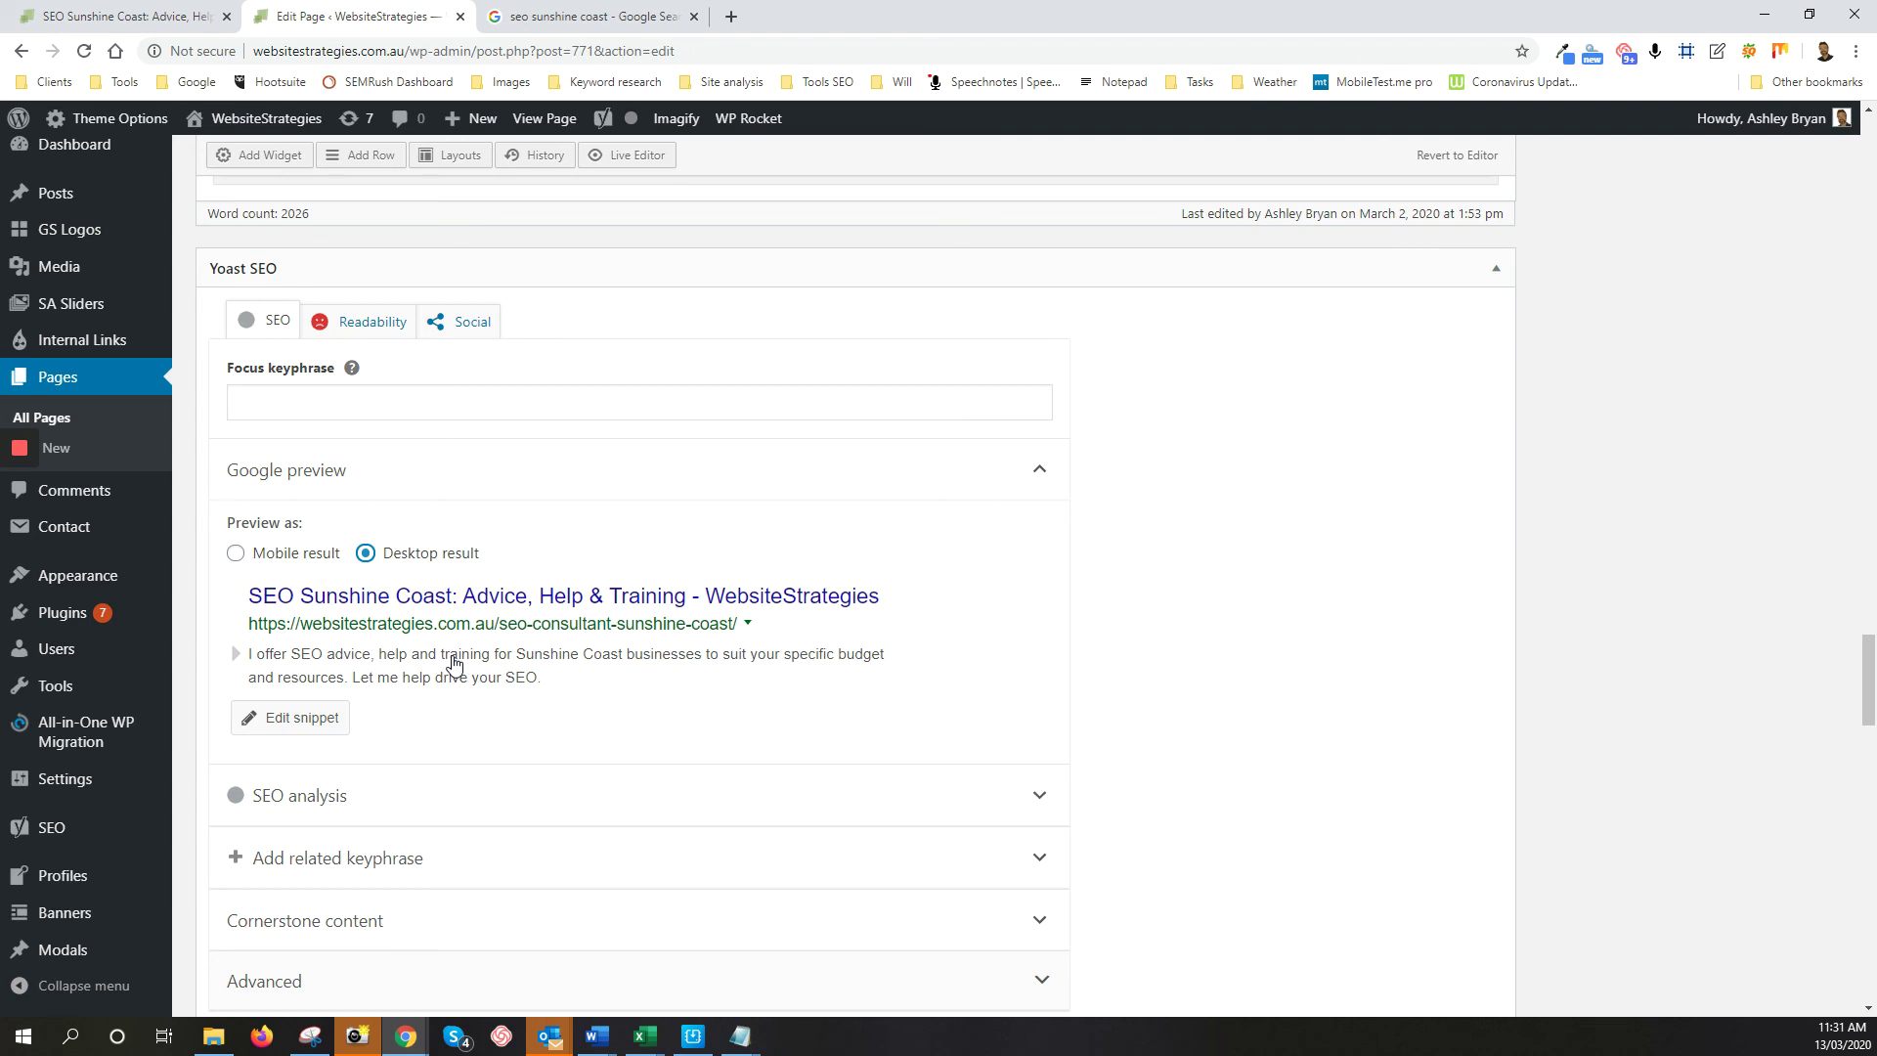
{"action": "left_click", "coordinate": [540, 16]}
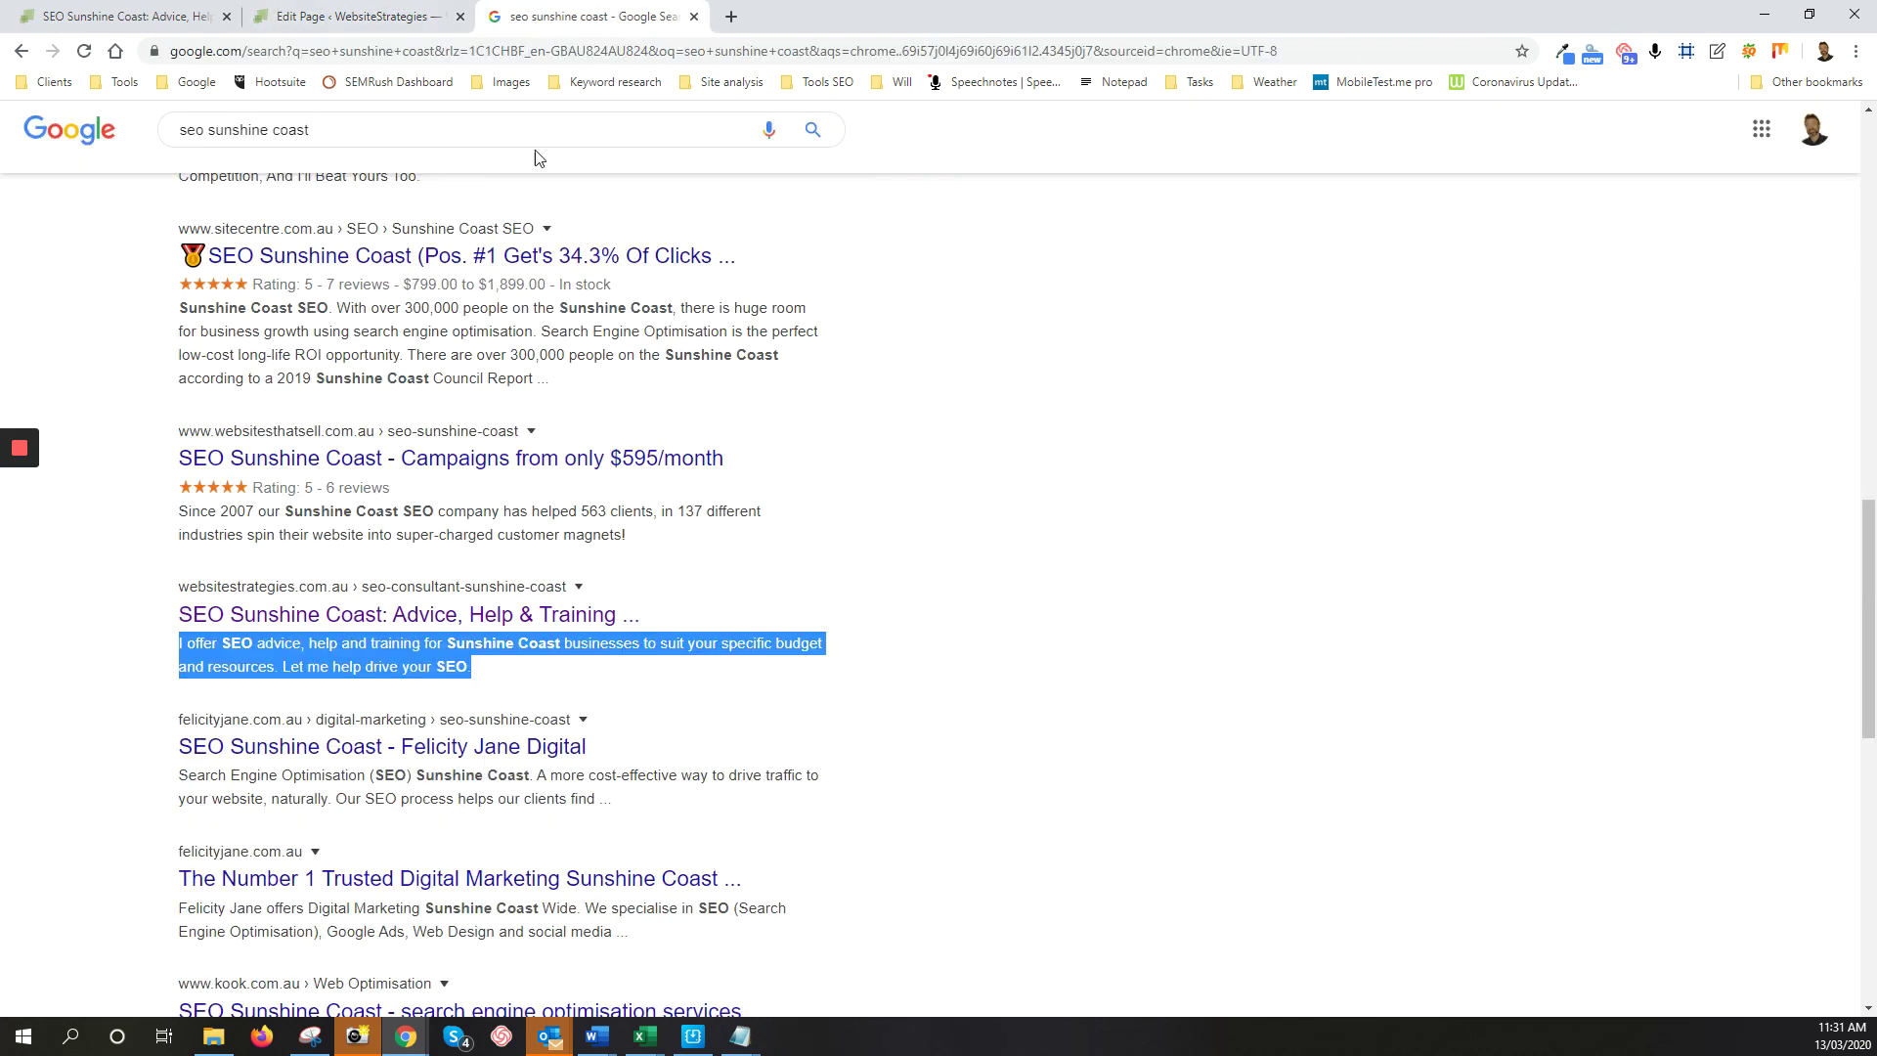